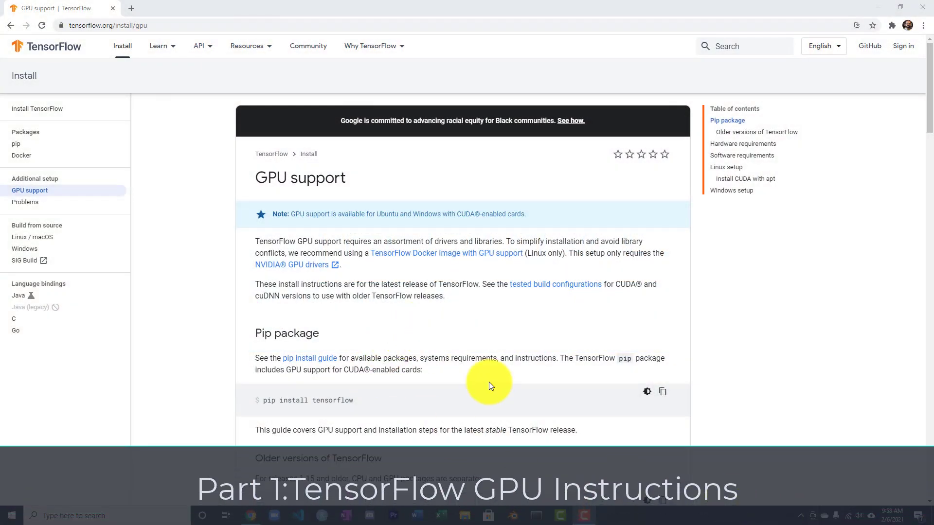
- Scroll through TensorFlow's GPU hardware and software requirements and highlight the CUDA architecture value 8.0
scroll(491, 383, down, 8)
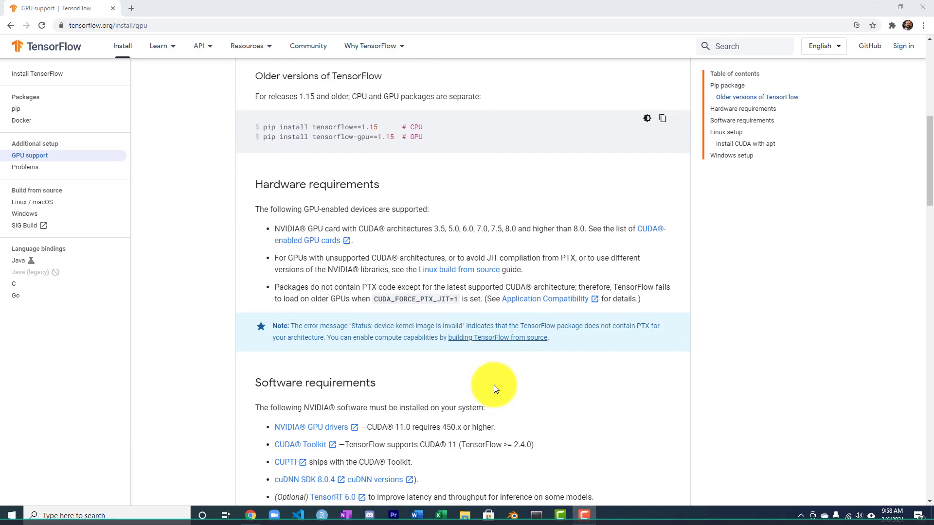
scroll(493, 384, down, 10)
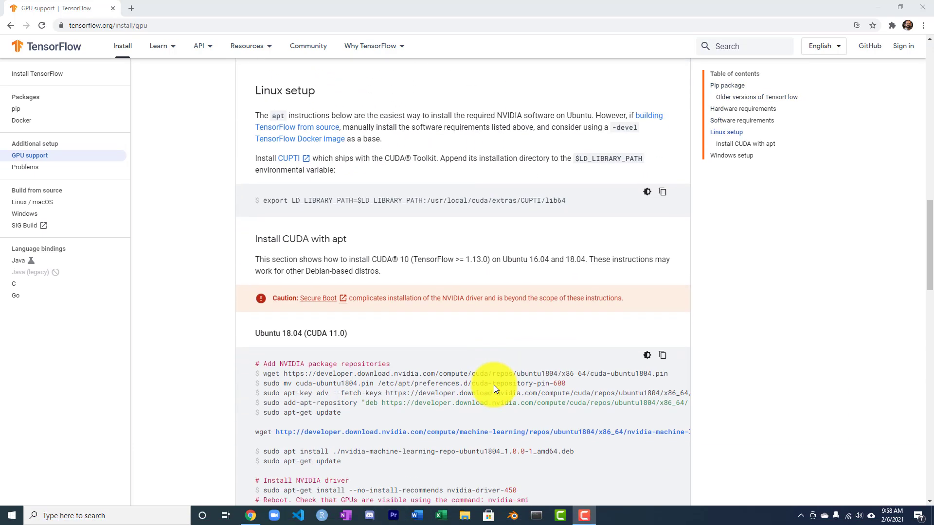
scroll(494, 384, down, 12)
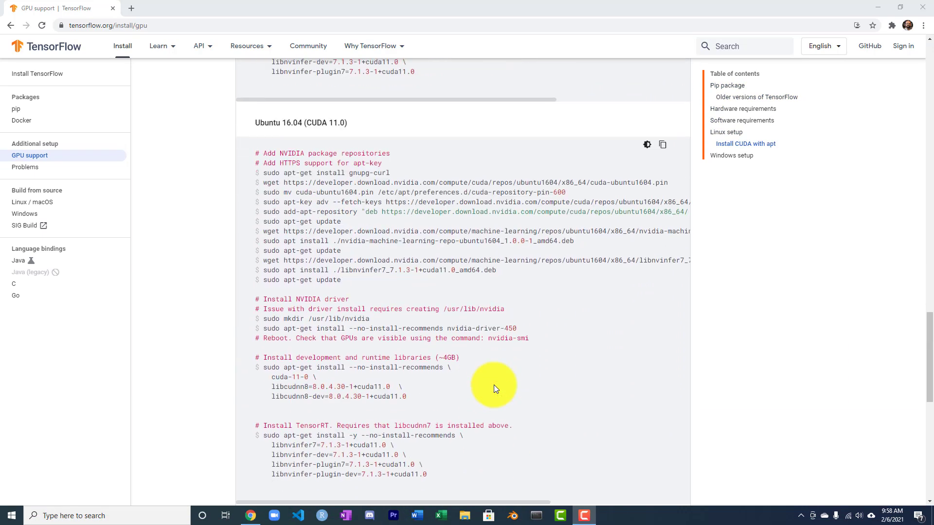
scroll(494, 384, down, 8)
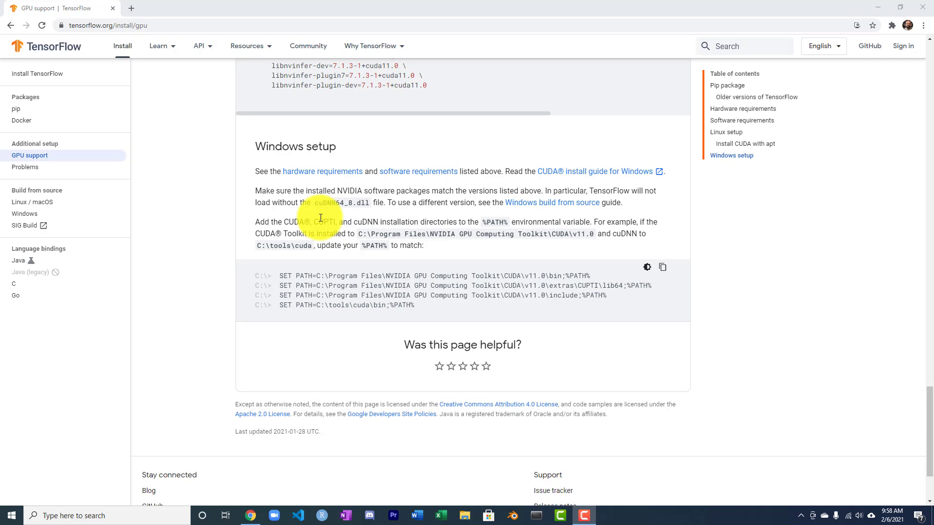
scroll(320, 218, up, 20)
scroll(286, 204, down, 6)
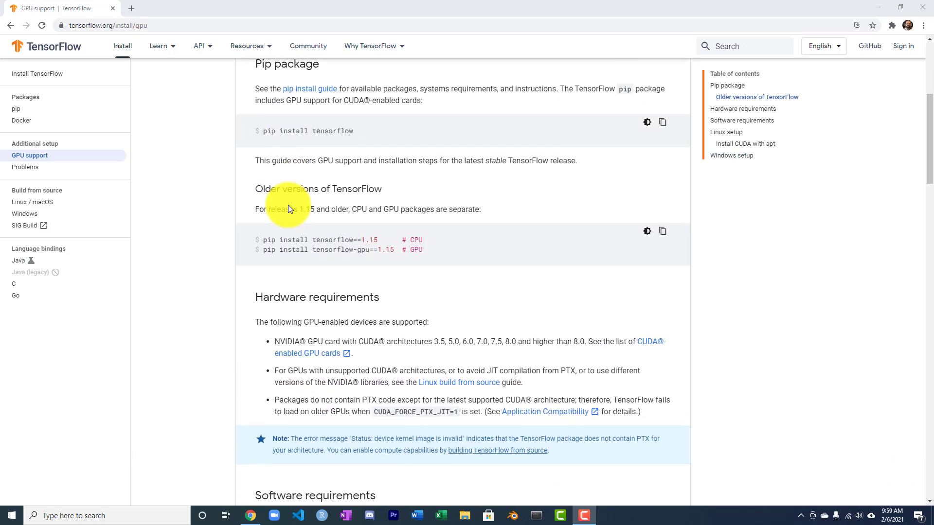
scroll(288, 206, up, 2)
scroll(287, 206, down, 1)
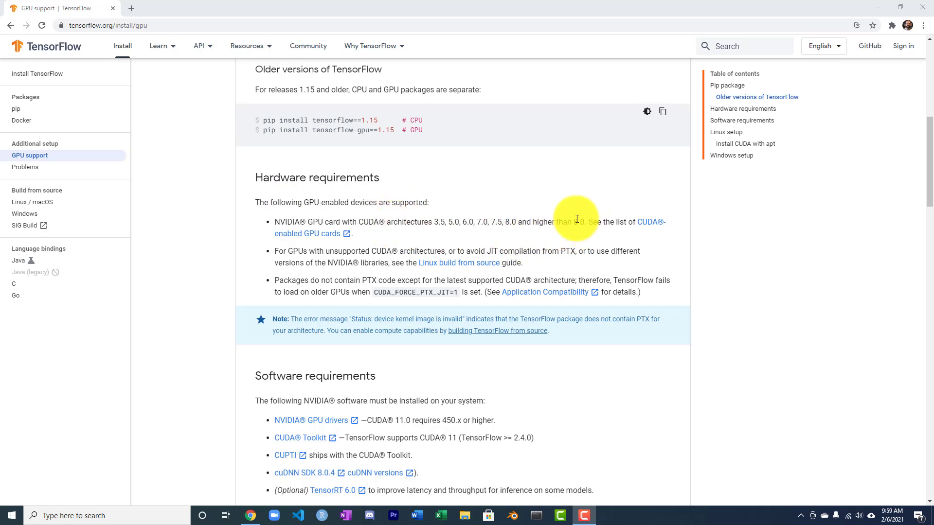
drag(575, 221, 586, 221)
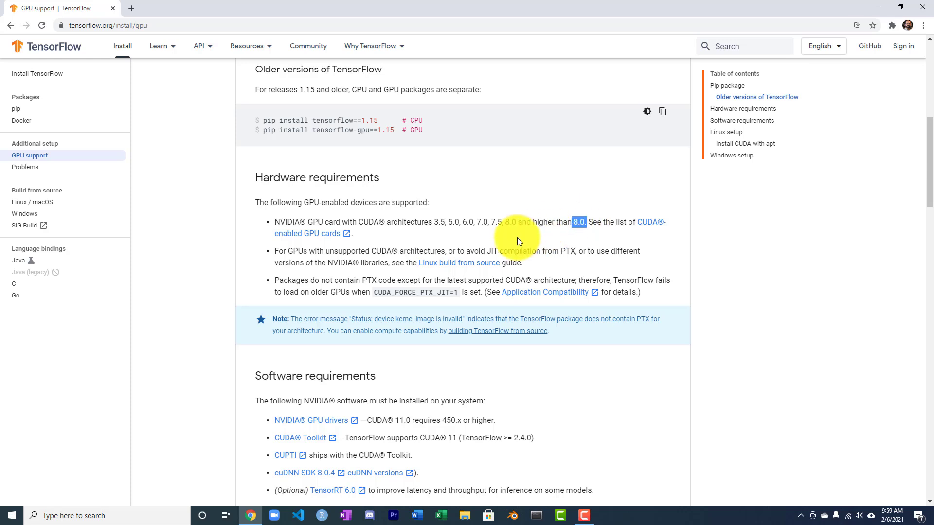
scroll(506, 241, down, 3)
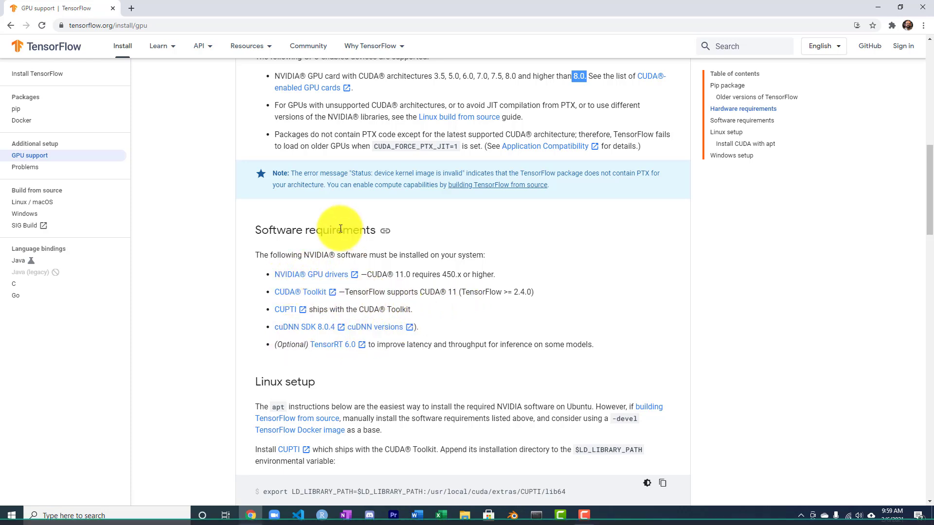
- Search NVIDIA drivers for RTX/Quadro, RTX Series, RTX A6000 and open the 461.40 driver's download
click(328, 277)
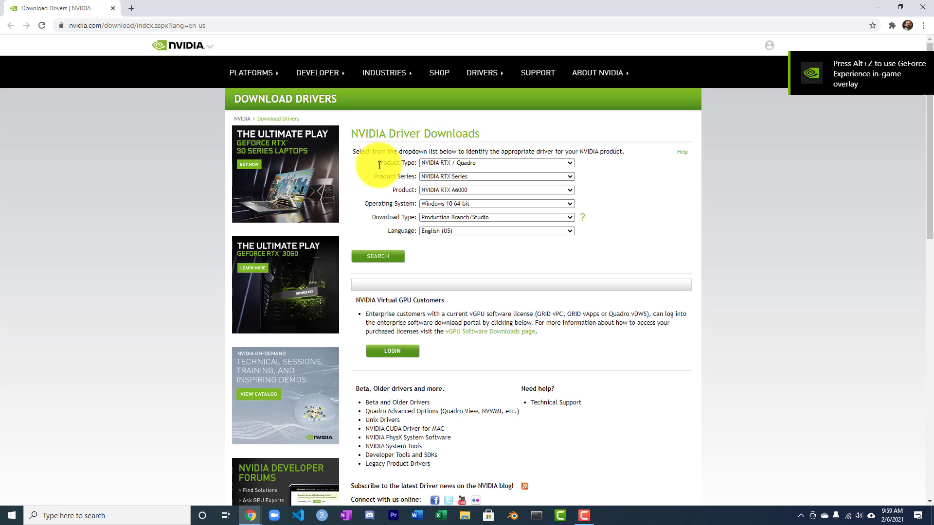
click(462, 162)
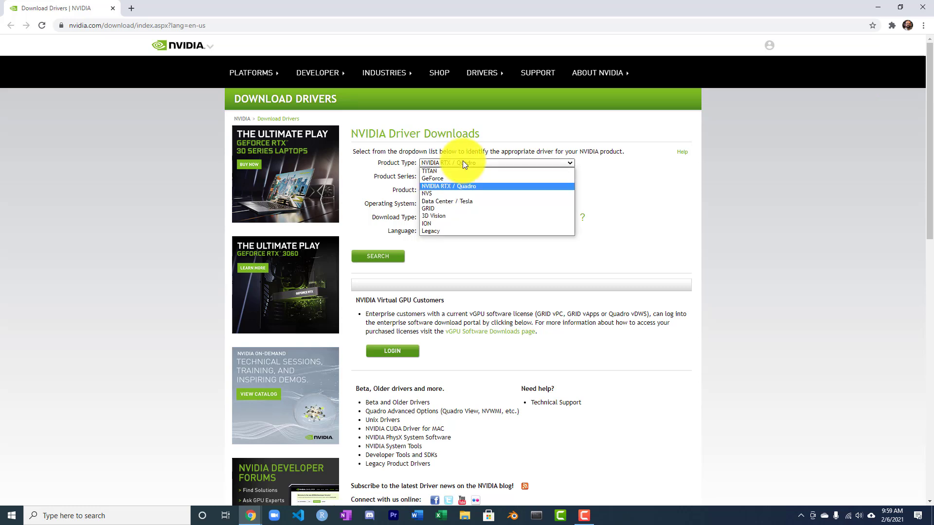
click(465, 188)
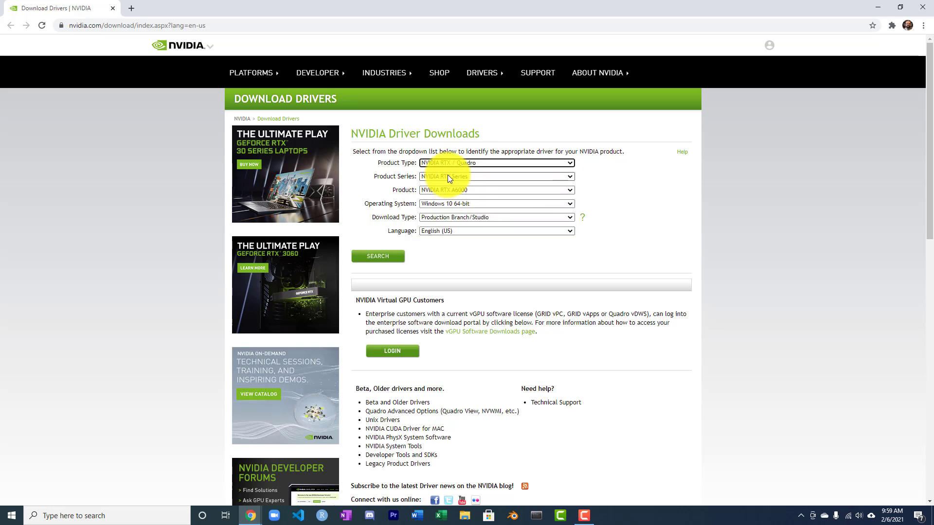
click(447, 175)
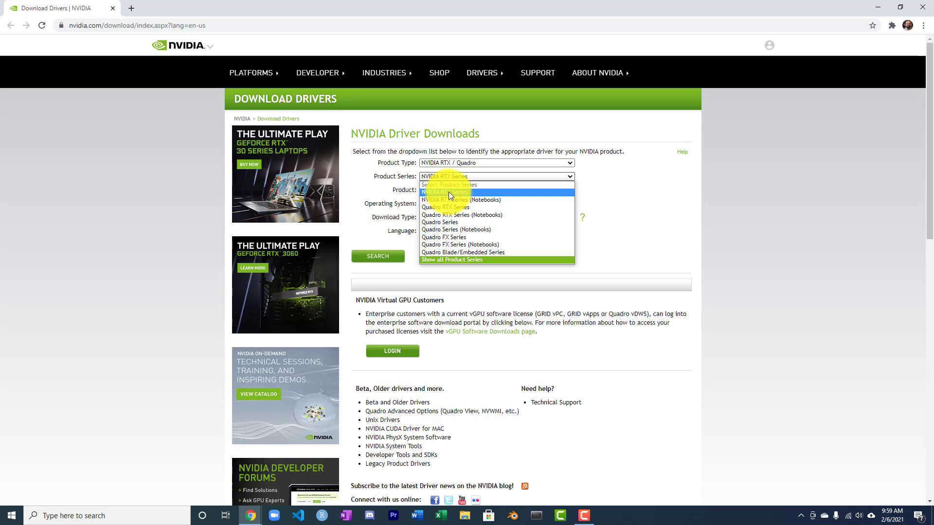
click(449, 192)
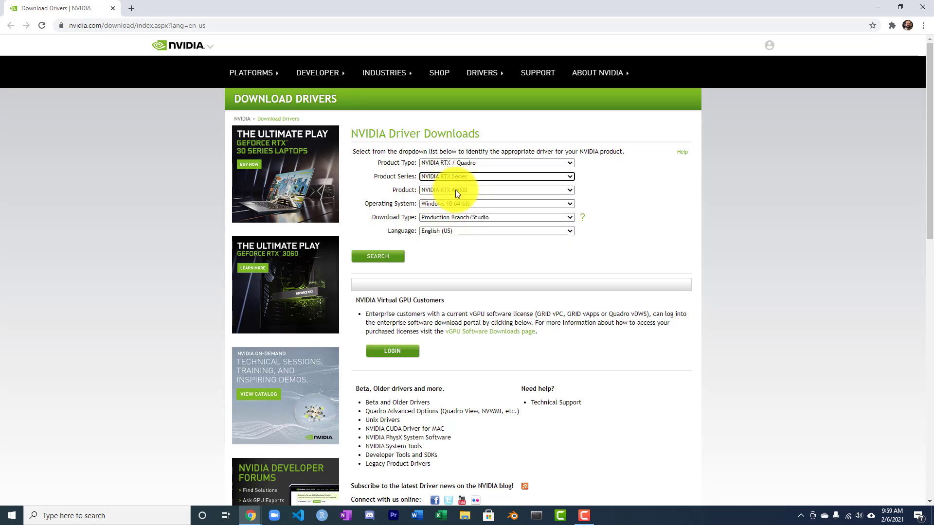
click(455, 190)
click(468, 189)
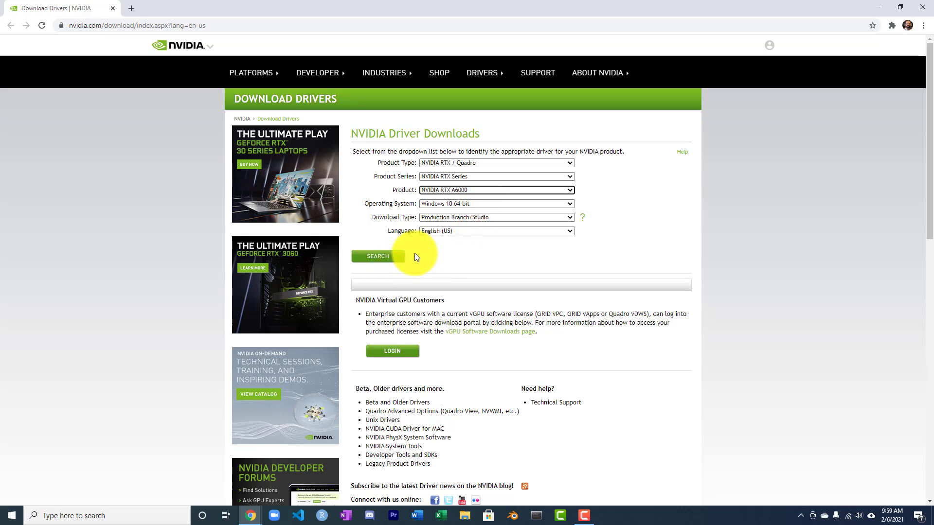
click(378, 257)
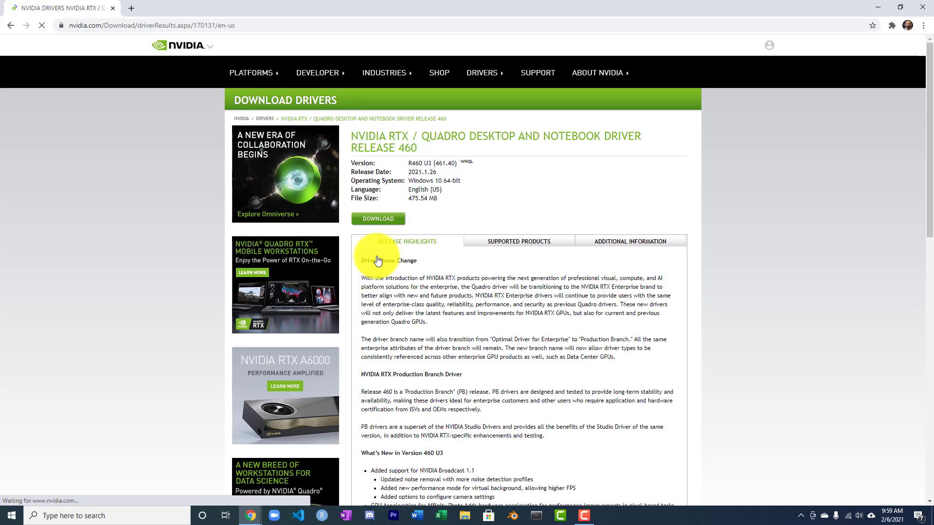
click(379, 218)
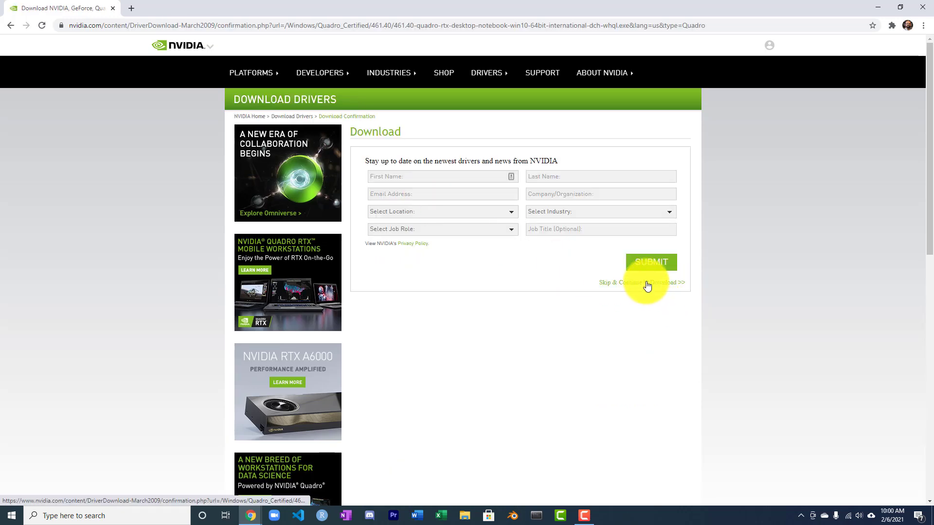
- Skip the sign-up form and accept the license to download the 461.40 driver installer
click(646, 283)
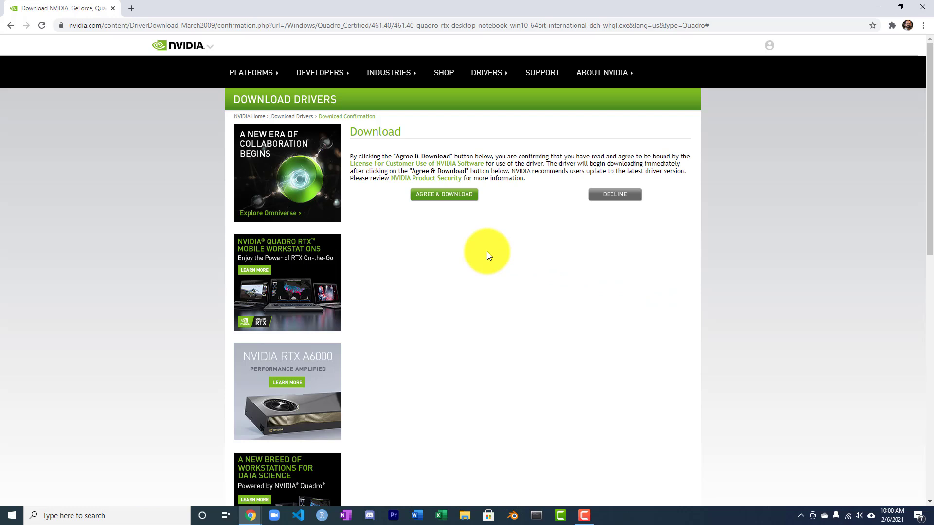
click(447, 195)
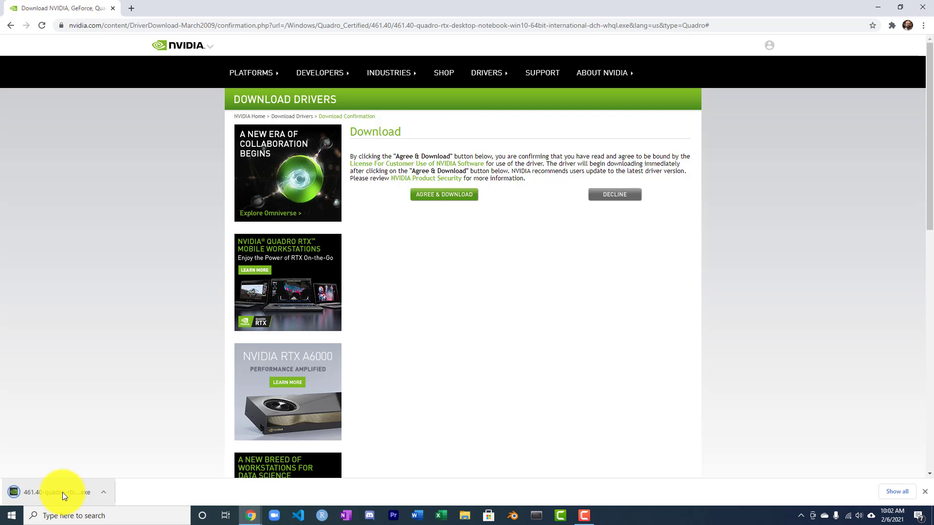
- Run the driver installer with the default extraction folder, accept the license, and install Express
click(54, 488)
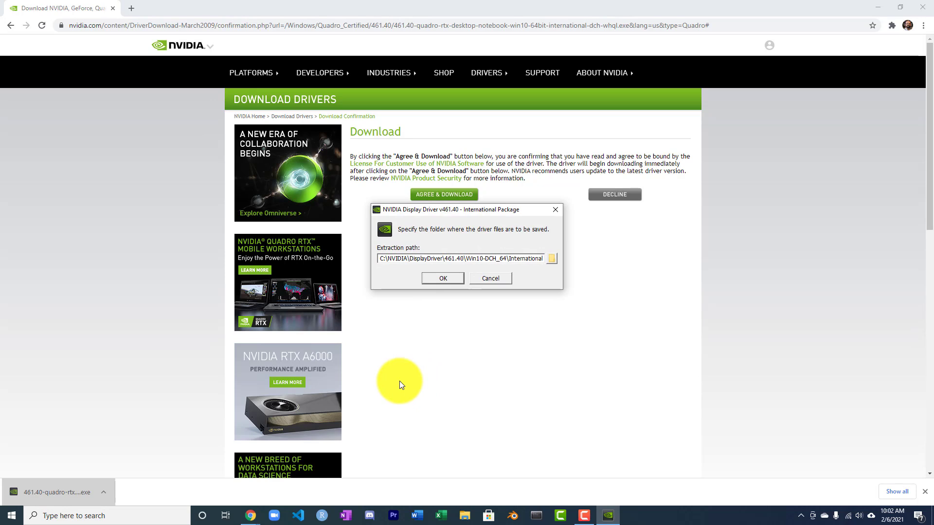
click(448, 278)
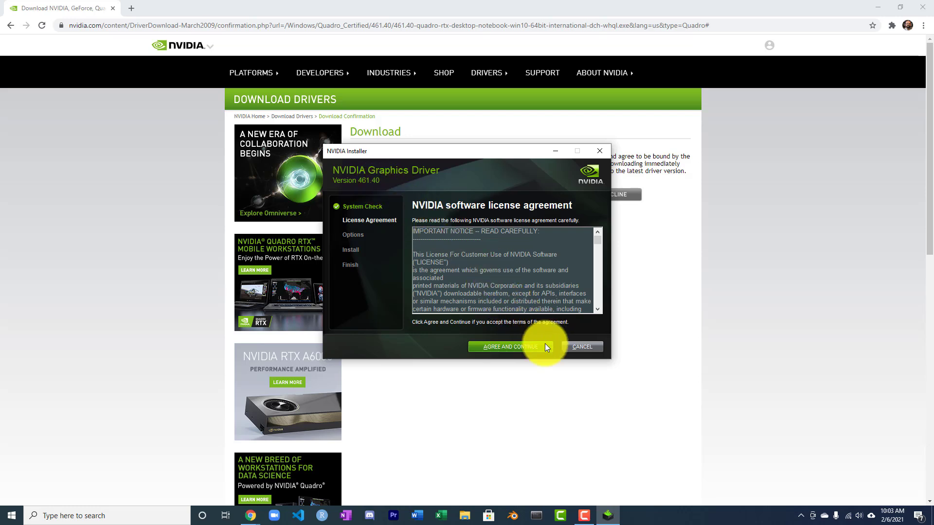
click(514, 346)
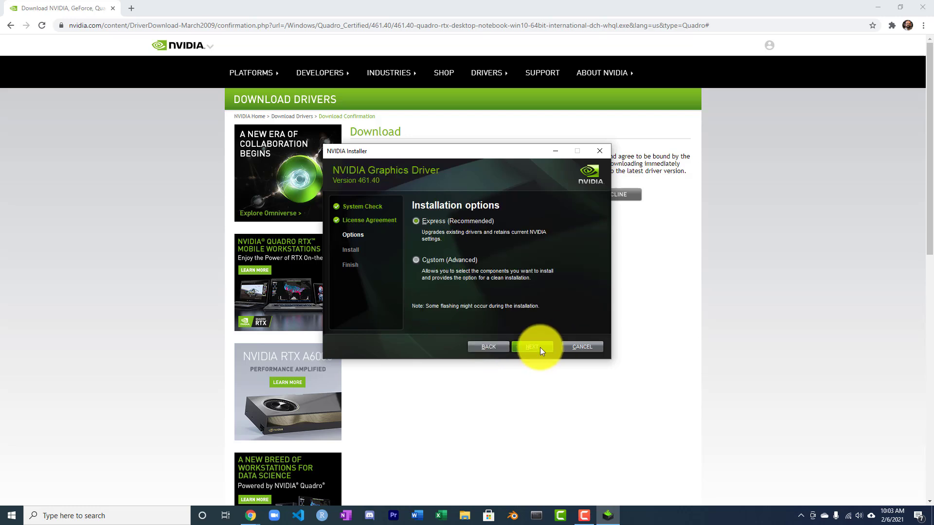
click(533, 347)
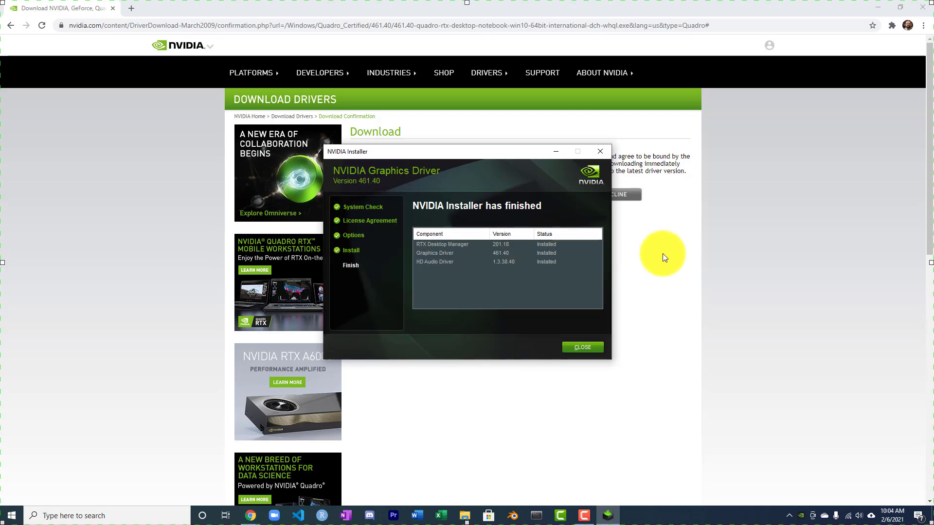
- Close the finished driver installer and return to the TensorFlow GPU support page
click(579, 349)
mouse_move(249, 514)
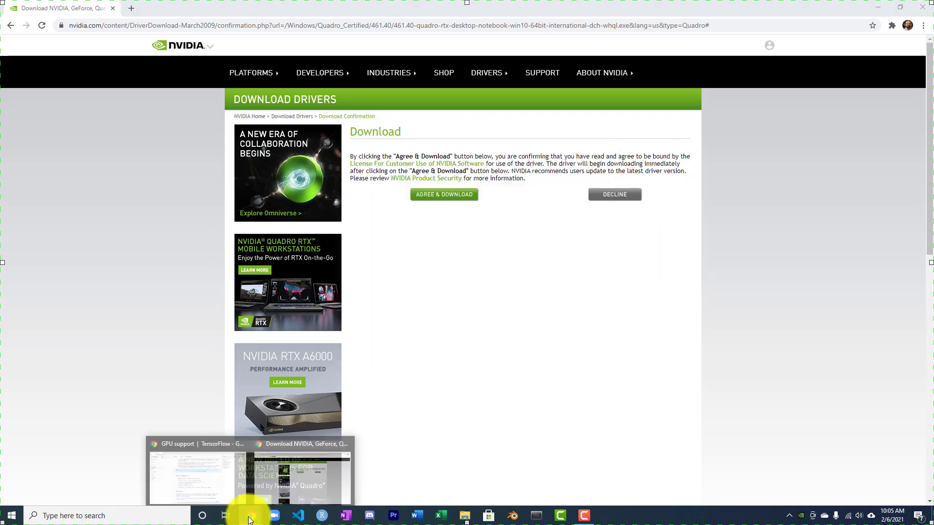
click(203, 475)
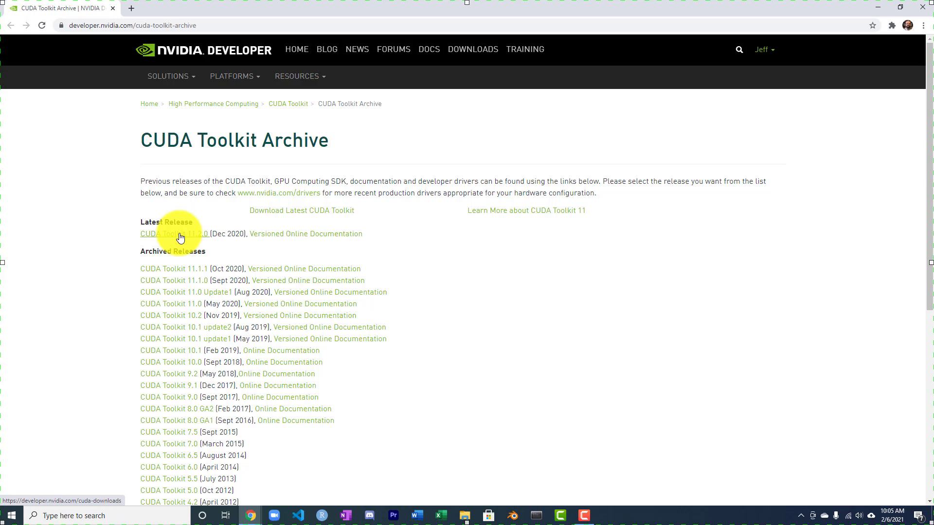
- Go back to the TensorFlow GPU page and highlight the CUDA 11 requirement
click(251, 516)
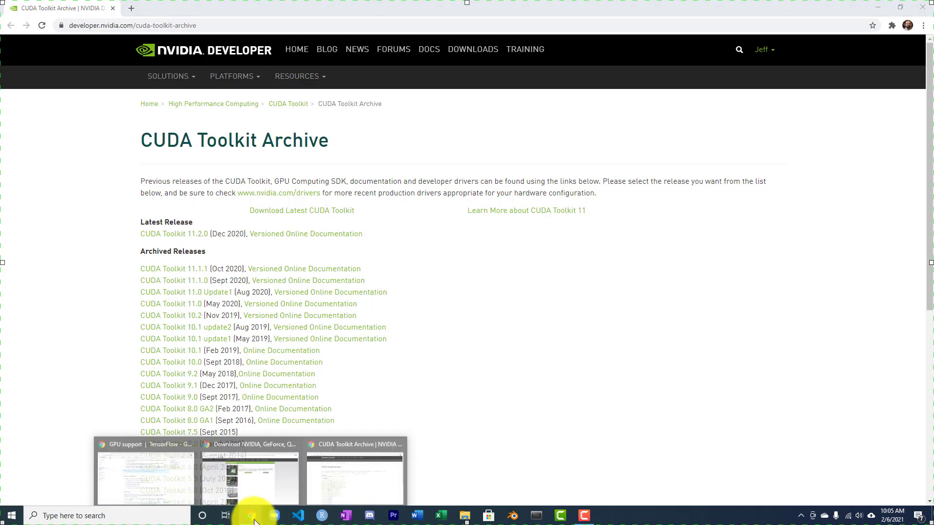
click(145, 474)
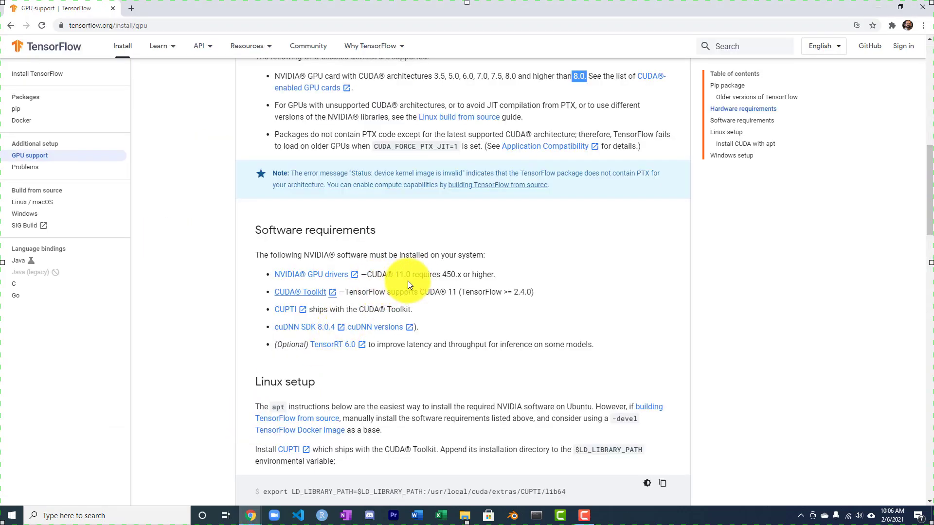
drag(448, 292, 534, 291)
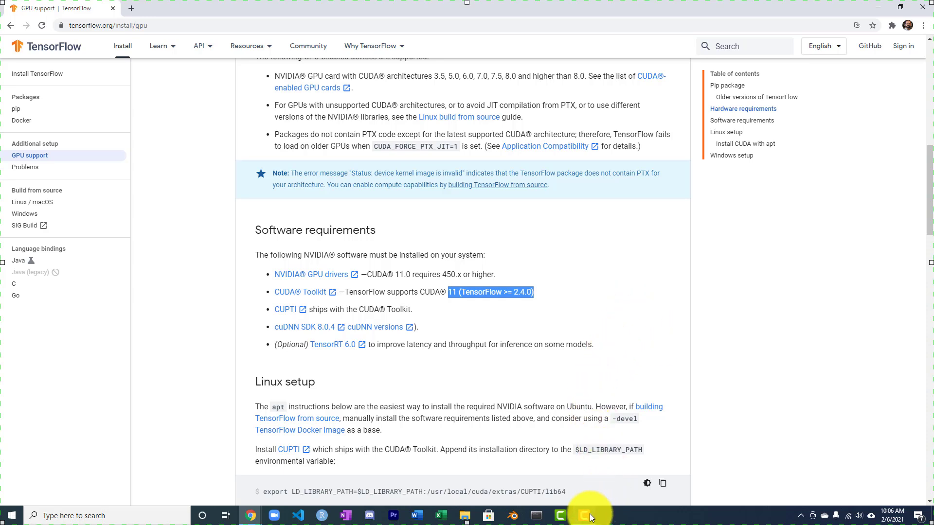
- Switch to the Chrome window showing the CUDA Toolkit Archive
mouse_move(586, 515)
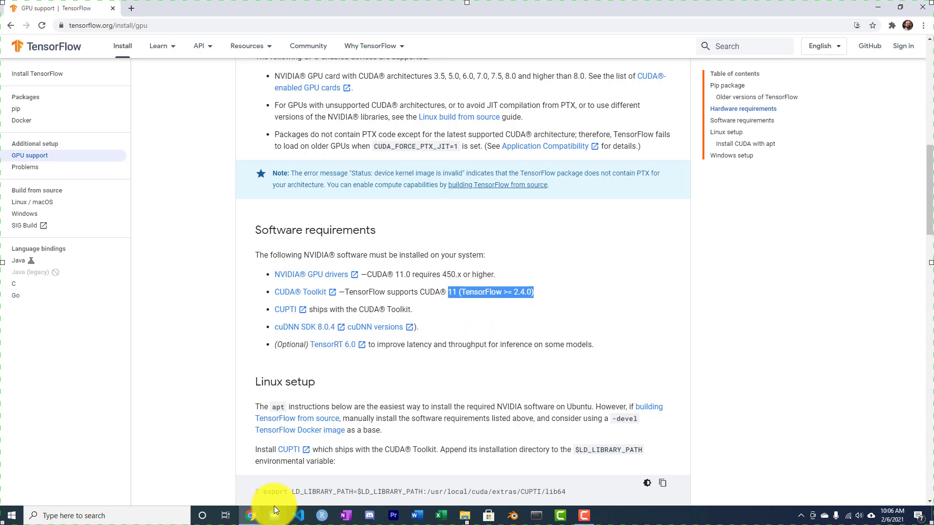
click(253, 510)
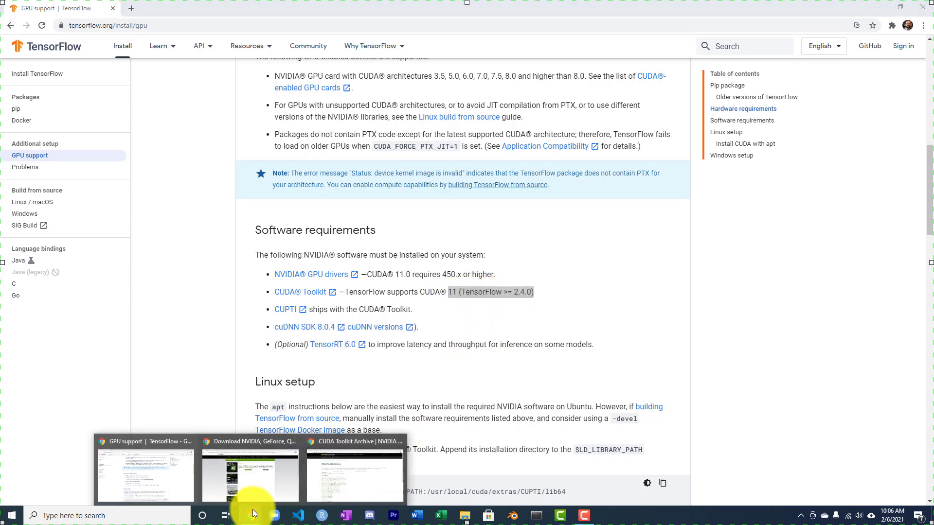
click(345, 472)
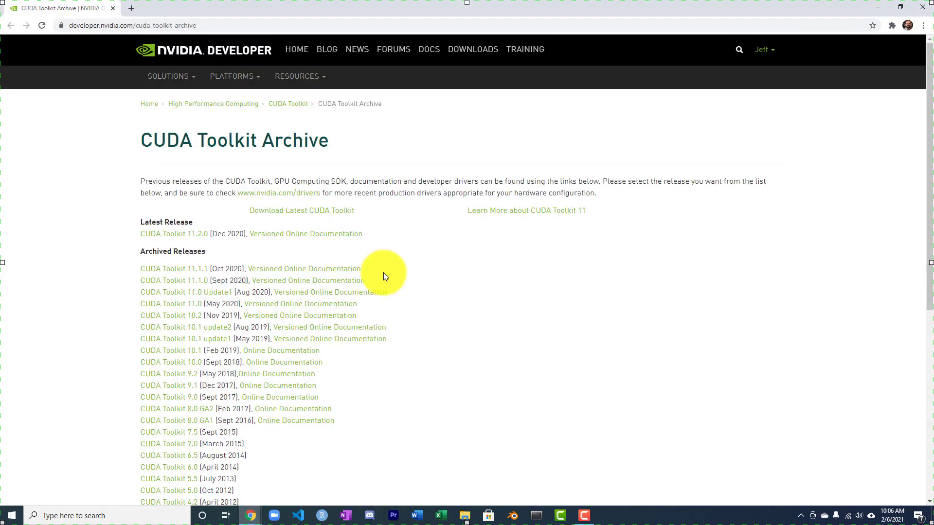
- Choose CUDA Toolkit 11.2.0 for Windows 10 x86_64, local exe, and download the 2.9 GB installer
click(187, 237)
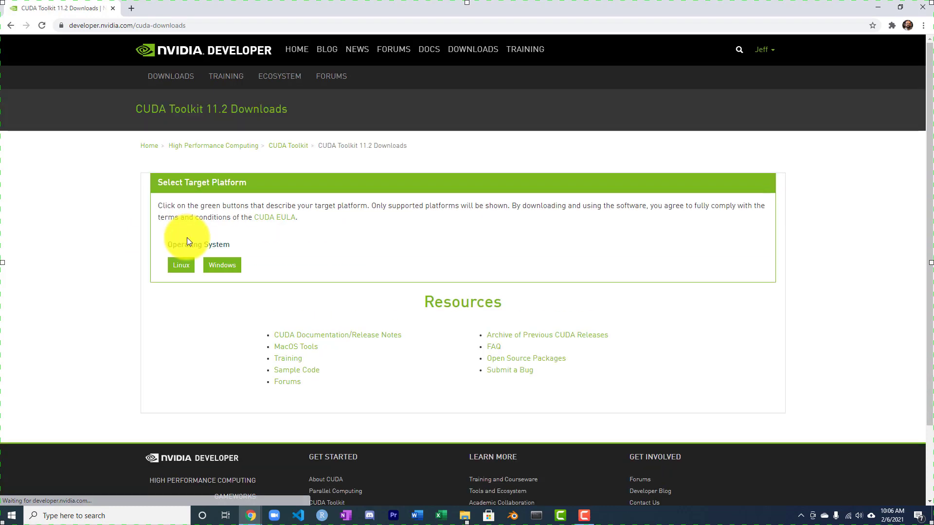
click(229, 268)
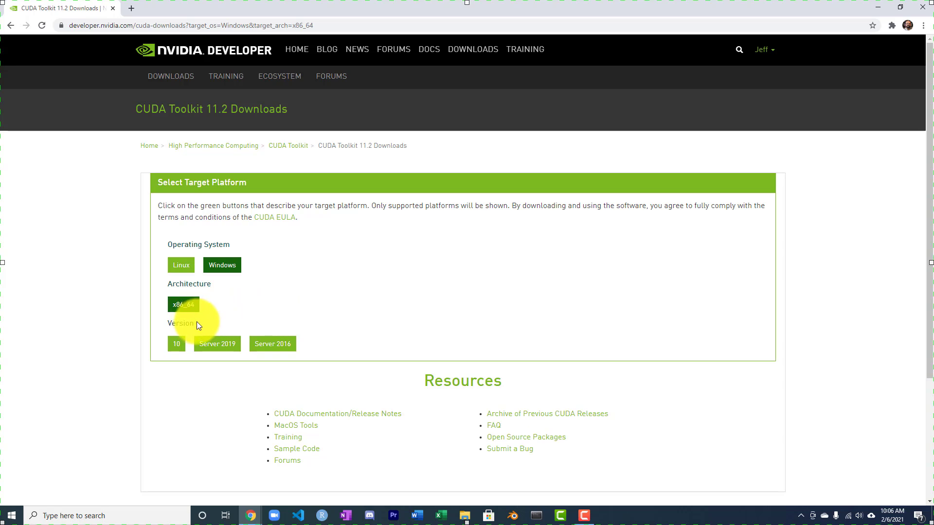
click(178, 345)
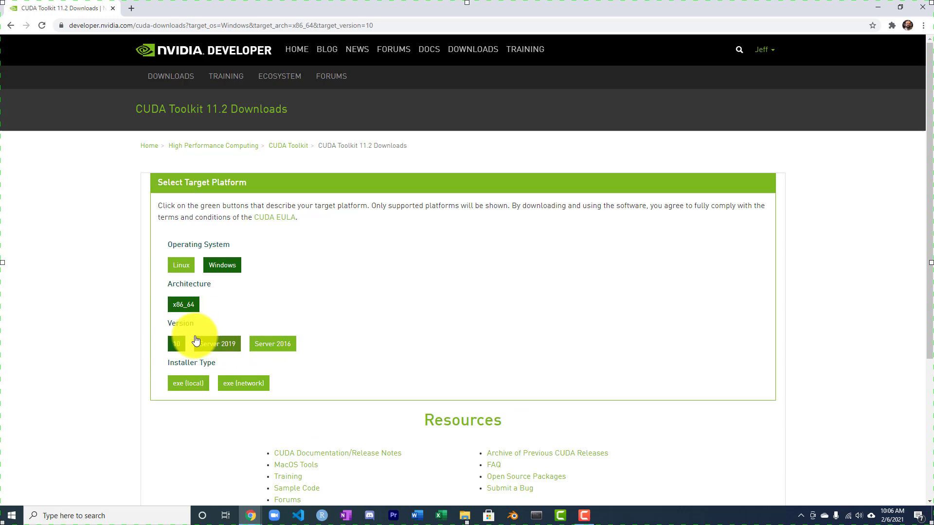
click(187, 384)
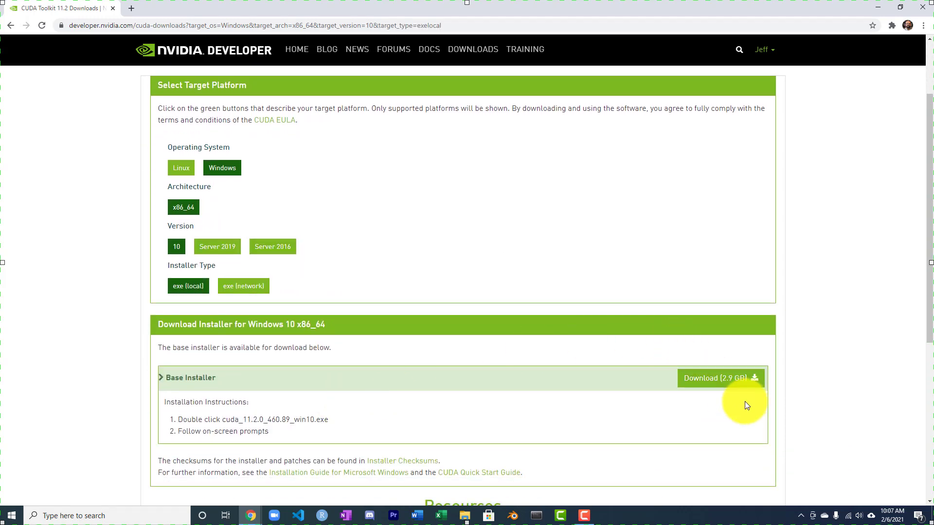
click(732, 385)
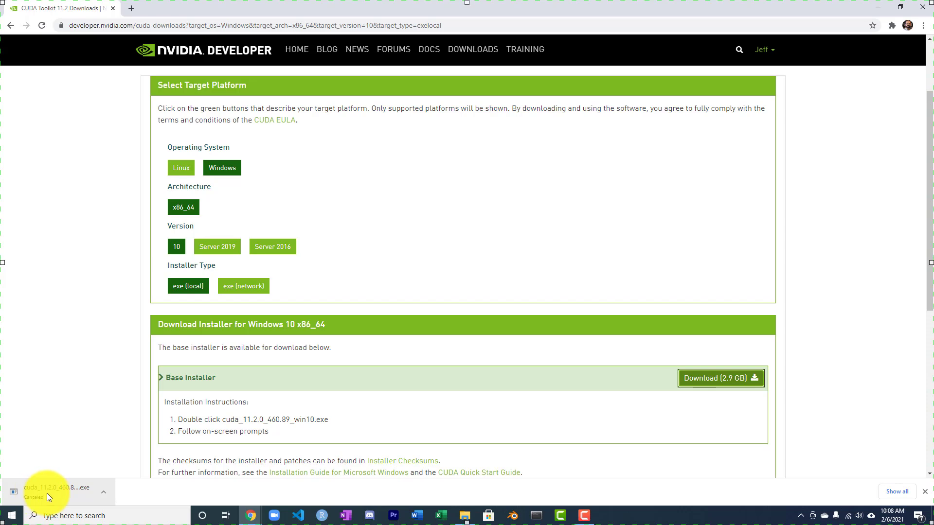
- Launch cuda_11.2.0_460.89_win10.exe from Downloads and extract it to the default folder
click(466, 515)
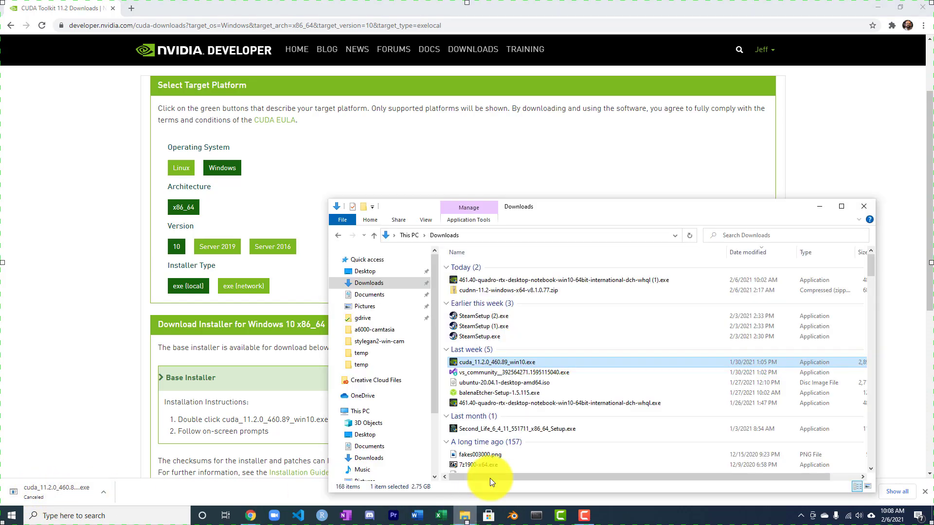
double_click(522, 362)
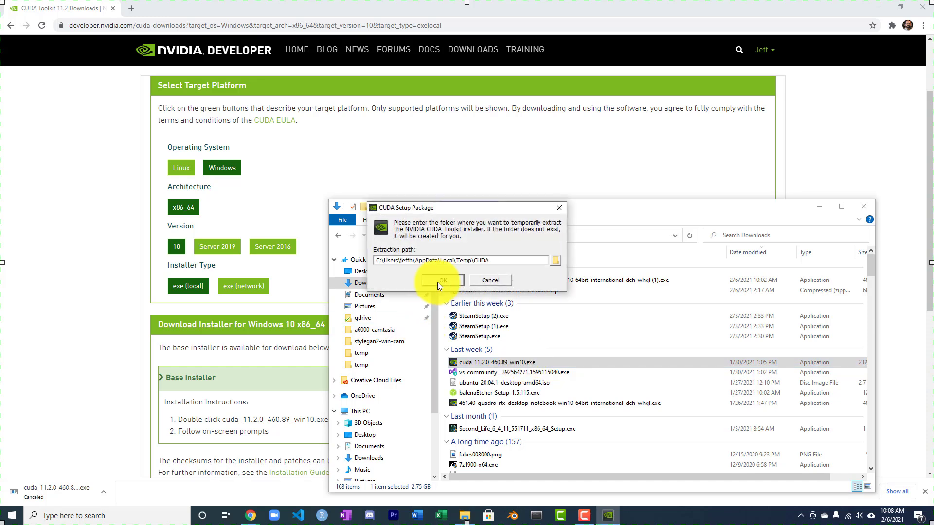
click(608, 166)
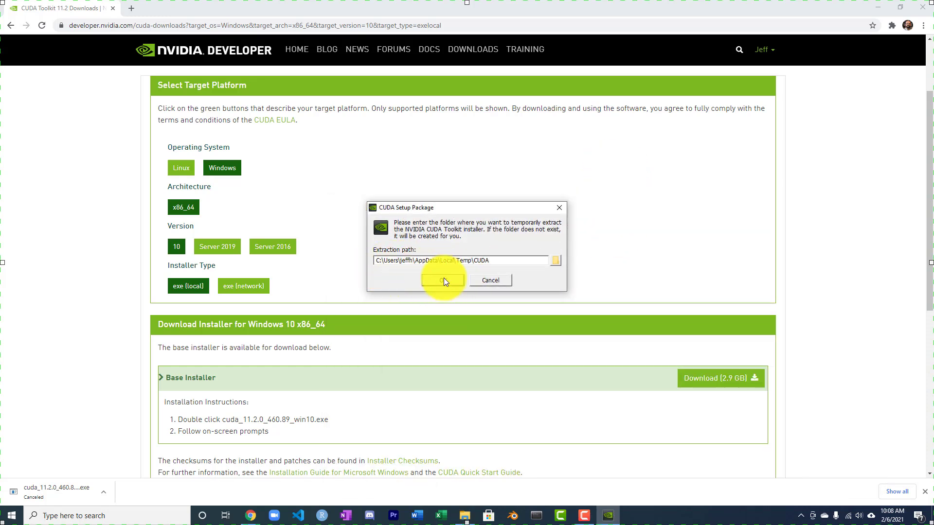
click(448, 281)
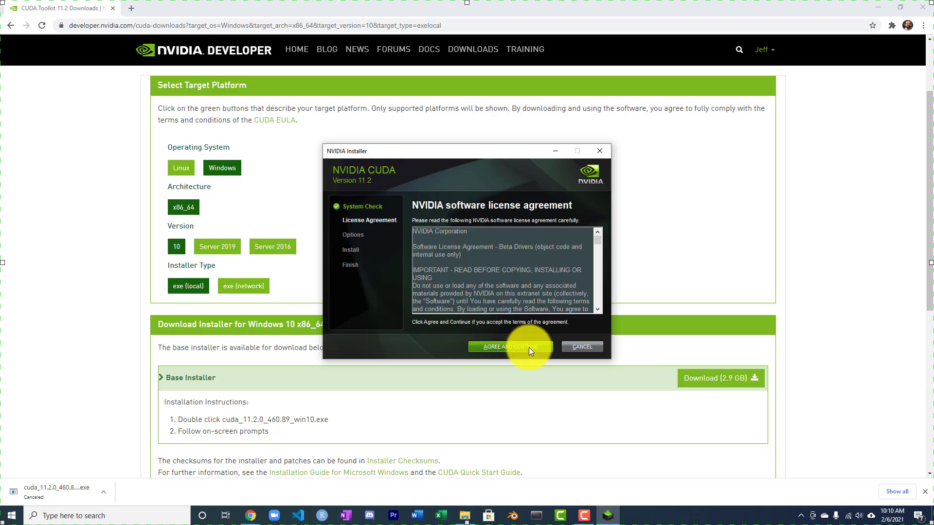
- Accept the CUDA 11.2 license, run the Express install, and continue past the Nsight summary
click(529, 347)
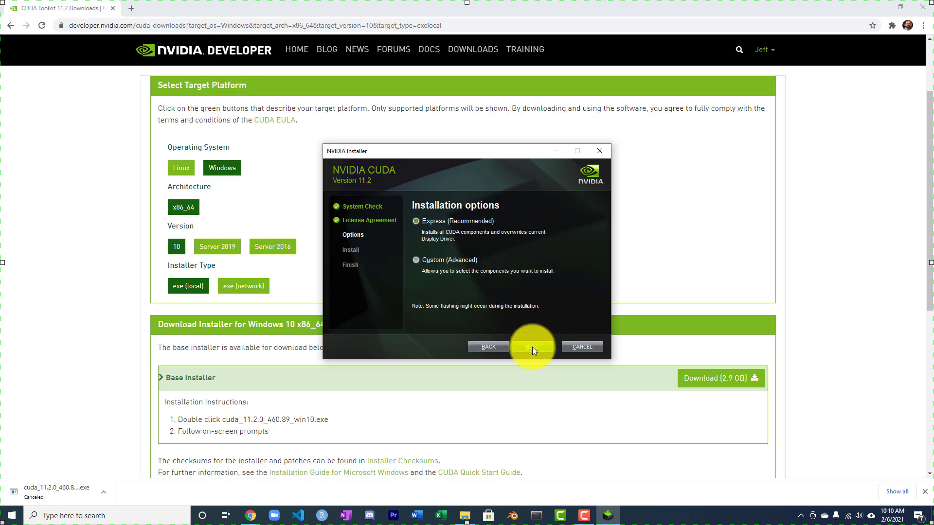
click(532, 347)
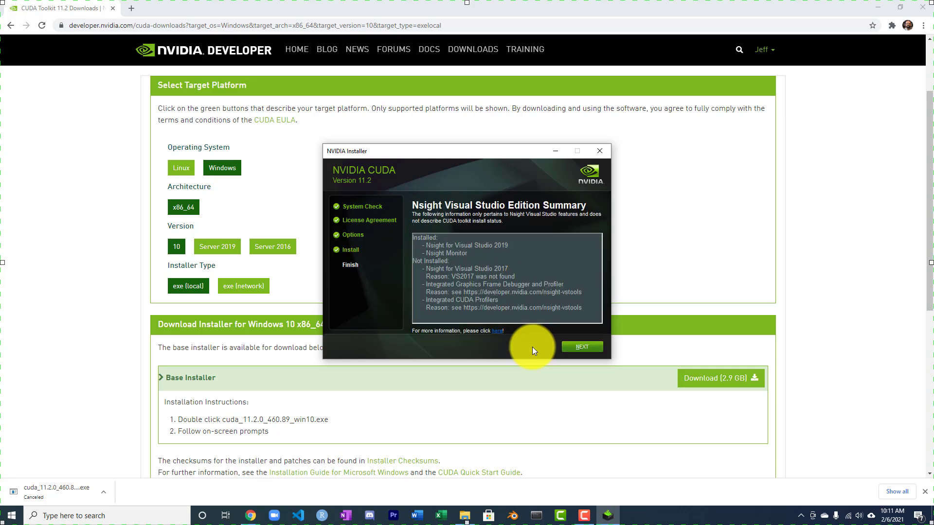
click(585, 345)
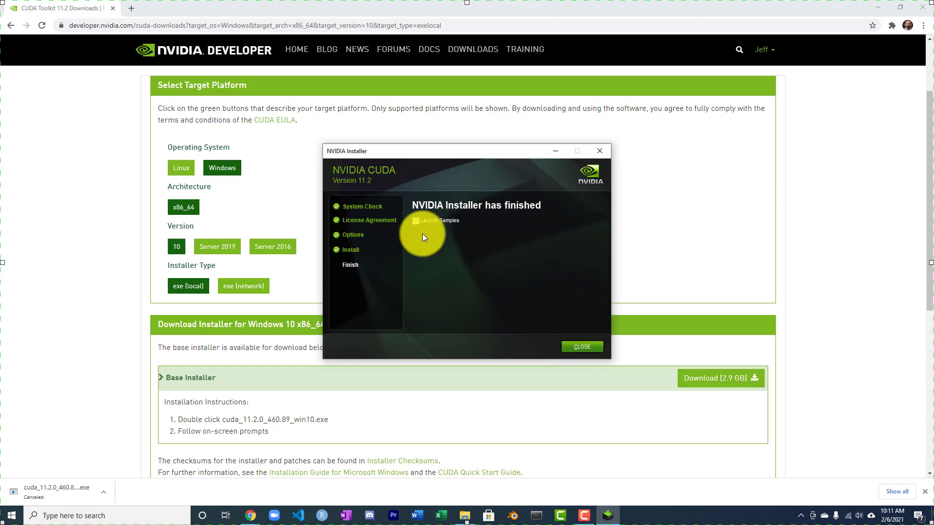
- Close the finished CUDA installer and switch to the TensorFlow GPU support page
click(585, 348)
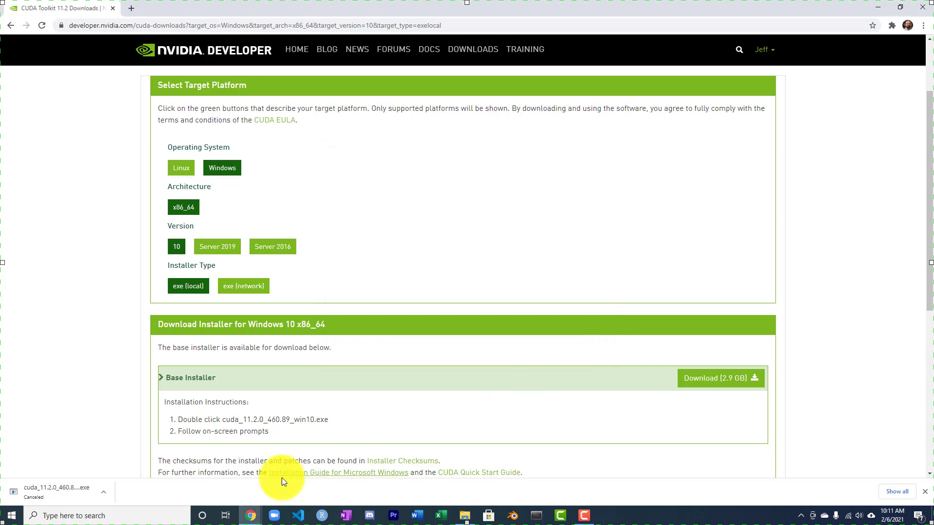
click(250, 516)
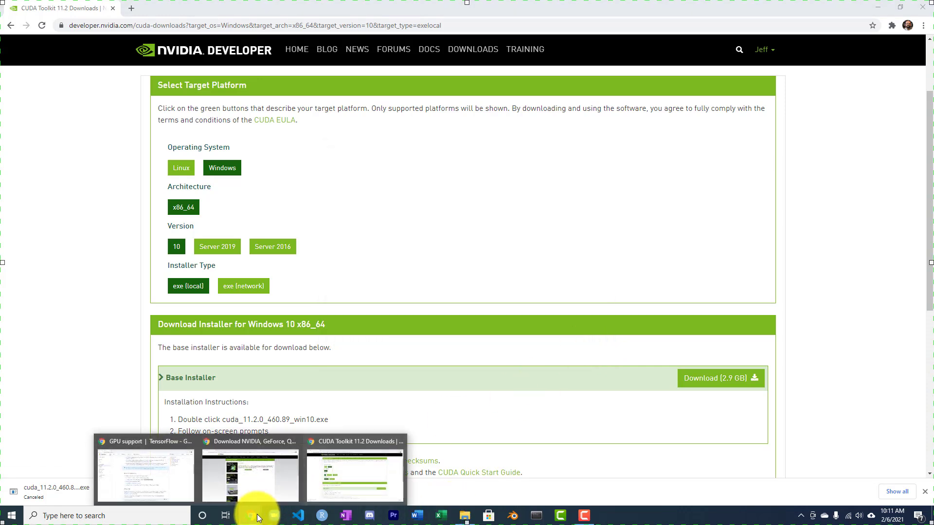
click(127, 476)
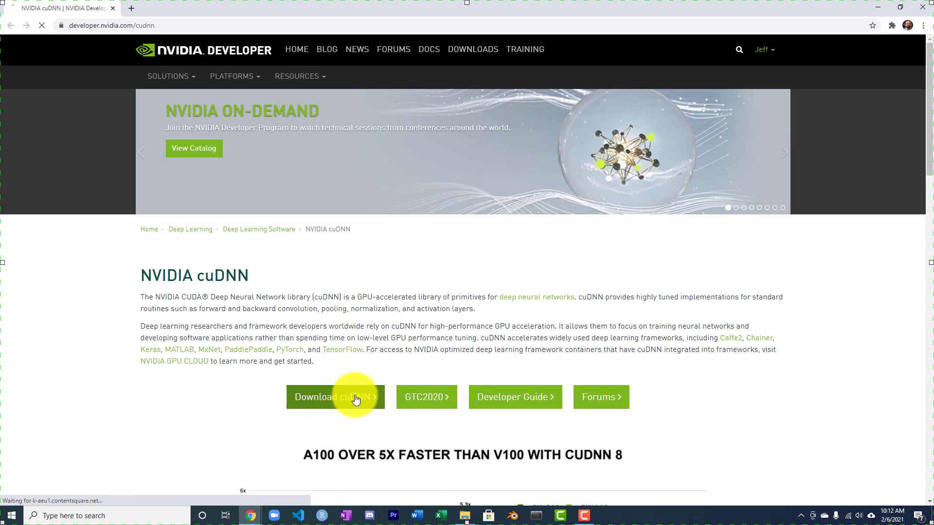
- Agree to the cuDNN terms and download cuDNN v8.1.0 Library for Windows (x86) for CUDA 11.x
click(355, 398)
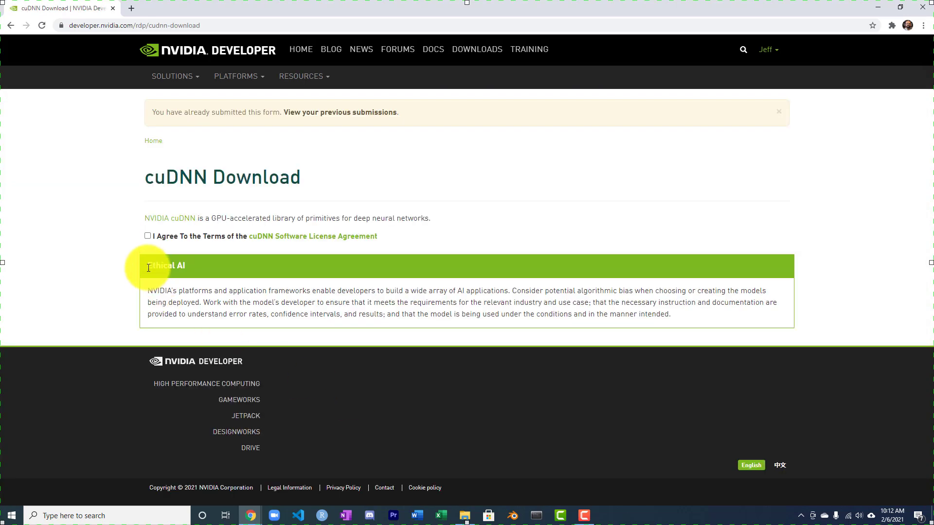
click(145, 237)
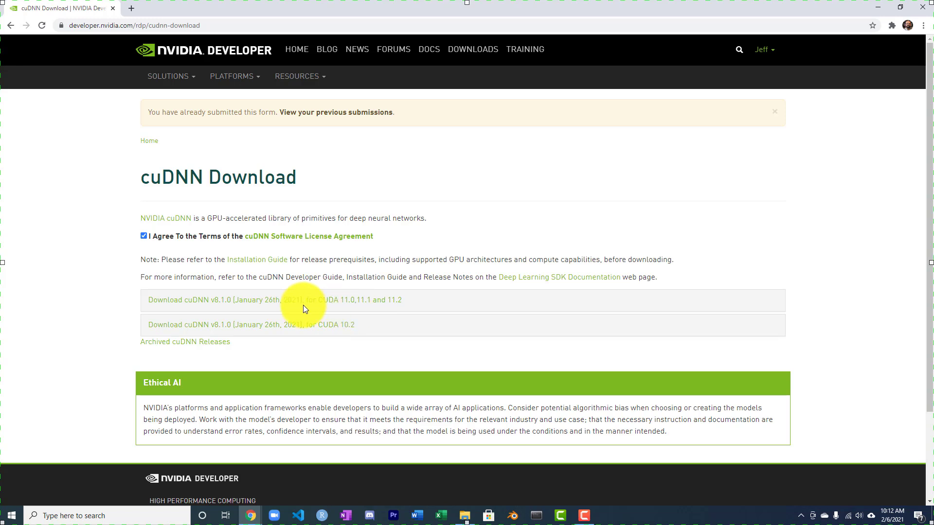
click(270, 304)
scroll(371, 409, down, 4)
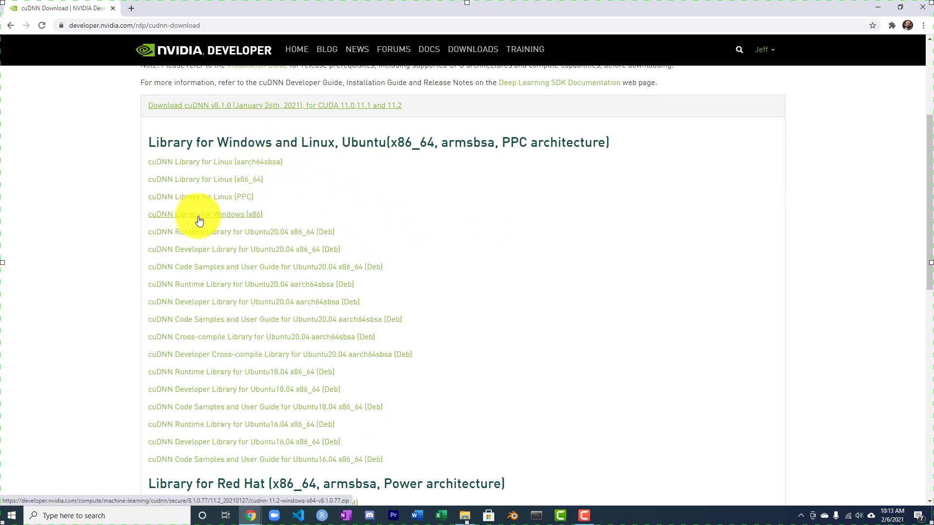
click(241, 217)
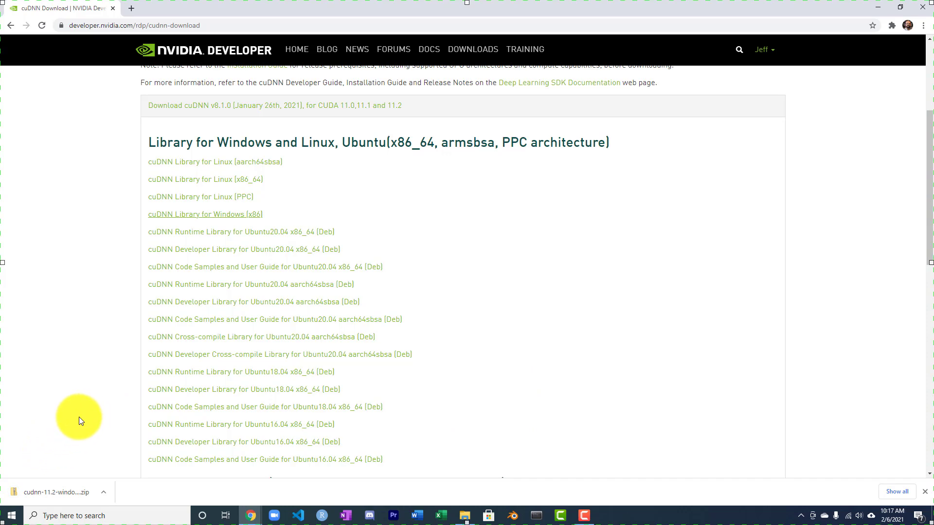
- Open the downloaded cuDNN zip, then highlight C:\tools\cuda\bin in TensorFlow's Windows SET PATH commands
click(51, 492)
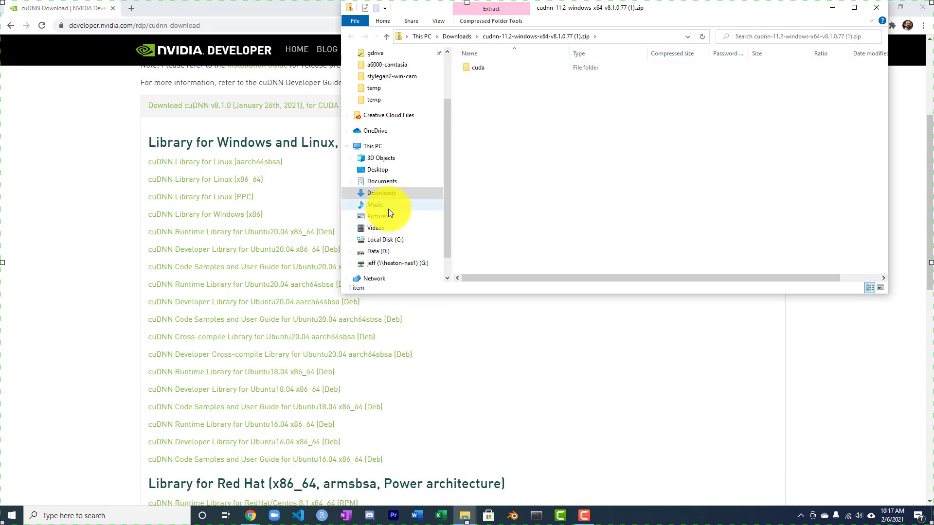
click(250, 517)
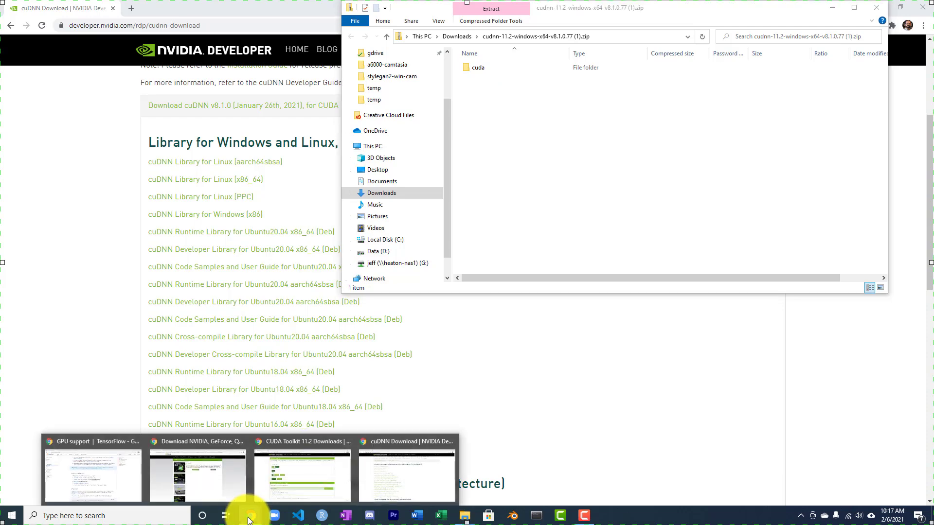
click(95, 478)
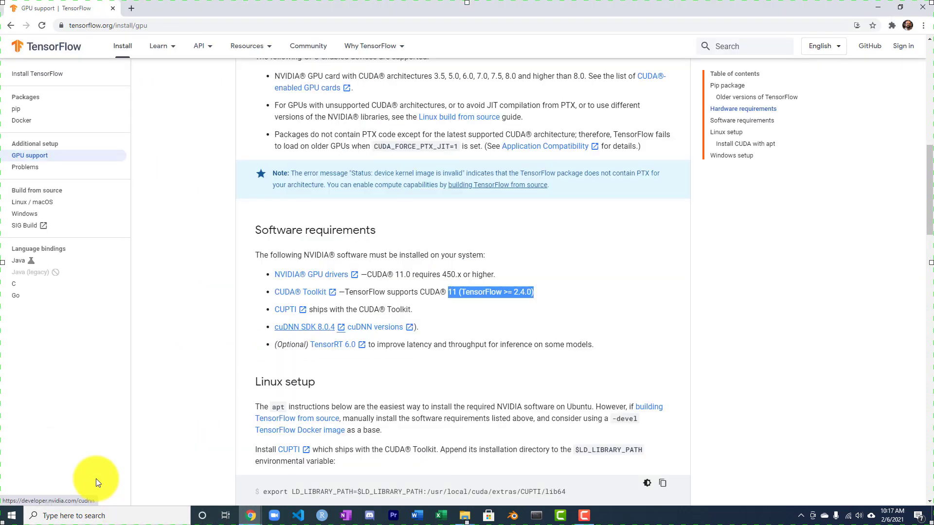
scroll(405, 422, down, 10)
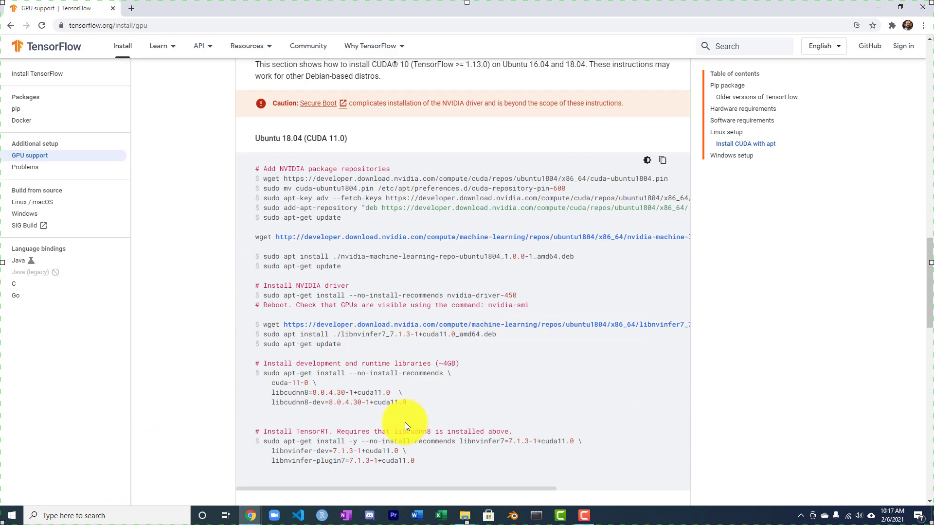
scroll(405, 422, down, 10)
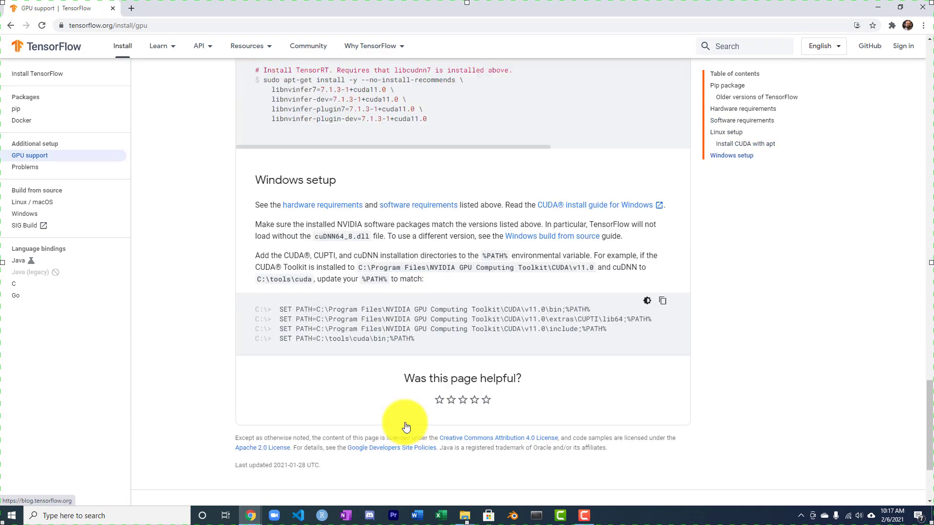
scroll(406, 427, up, 2)
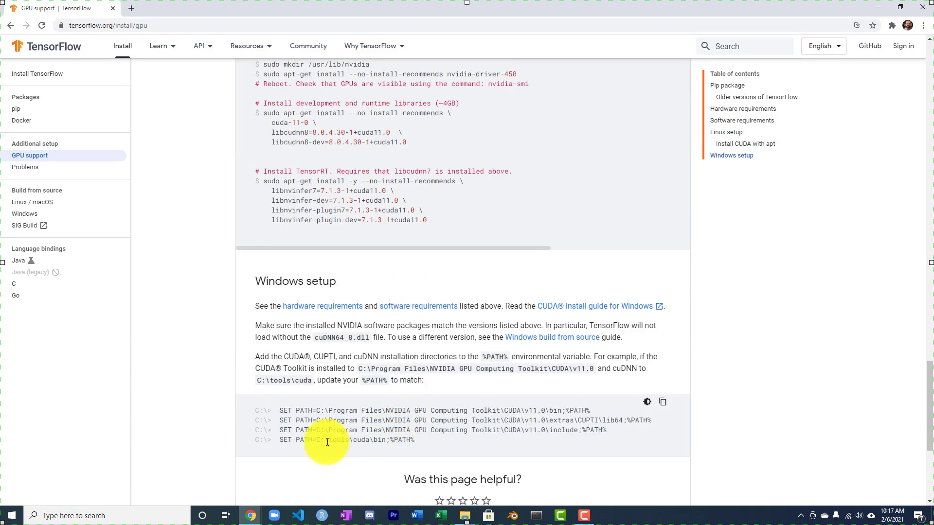
drag(316, 440, 386, 440)
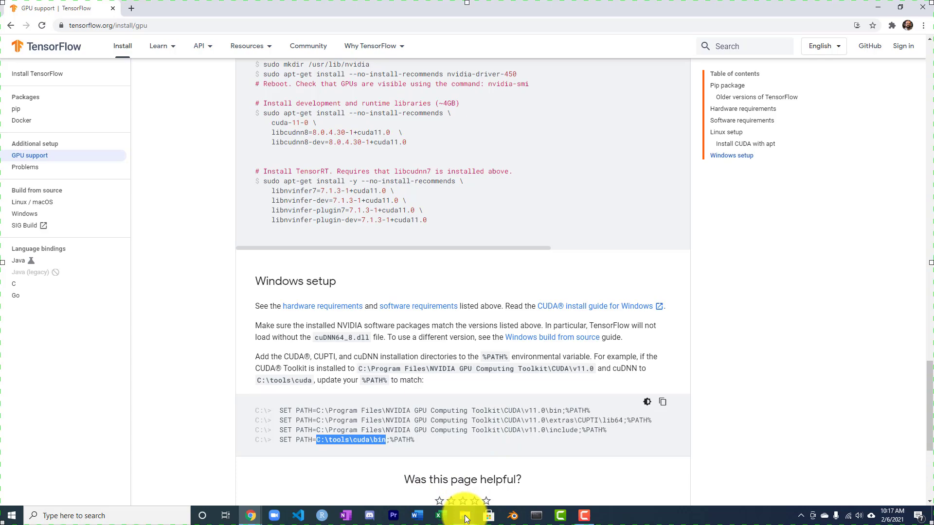
- Create a new folder named tools on Local Disk (C:) and open it
mouse_move(465, 515)
mouse_move(471, 480)
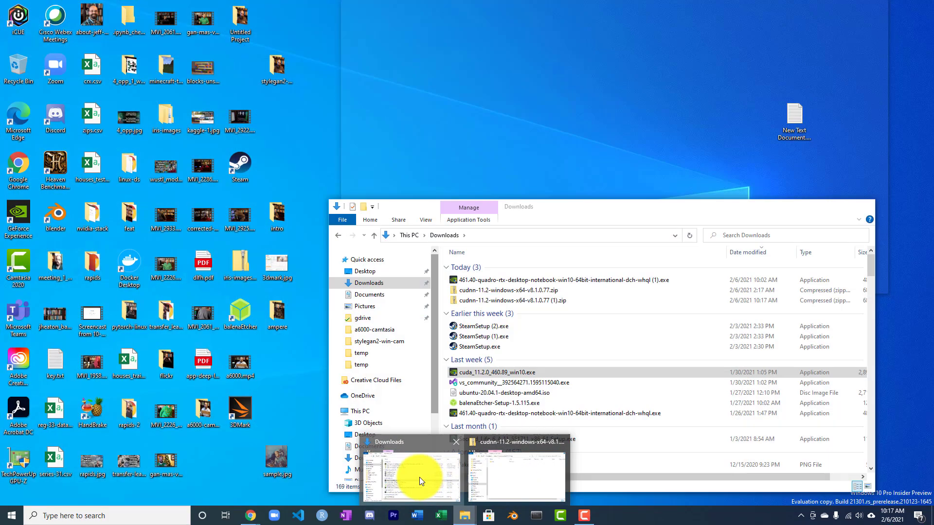
click(419, 477)
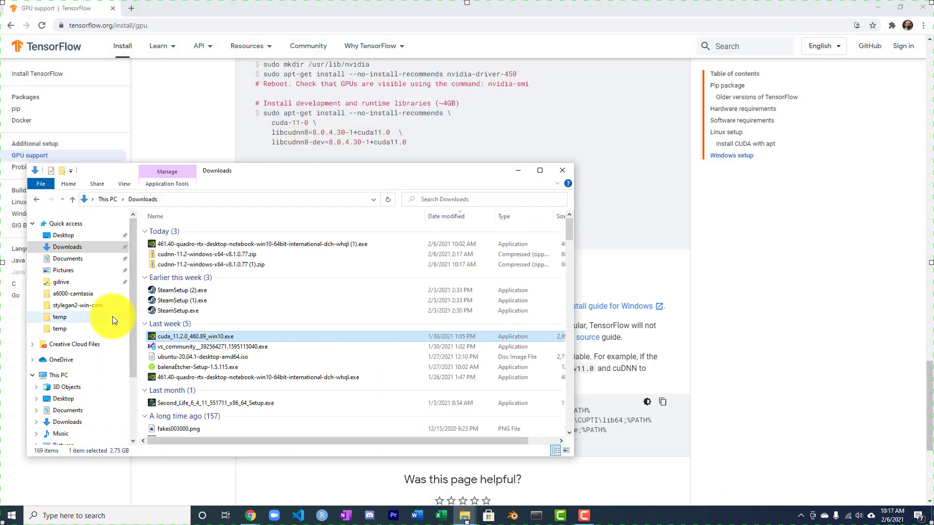
click(47, 376)
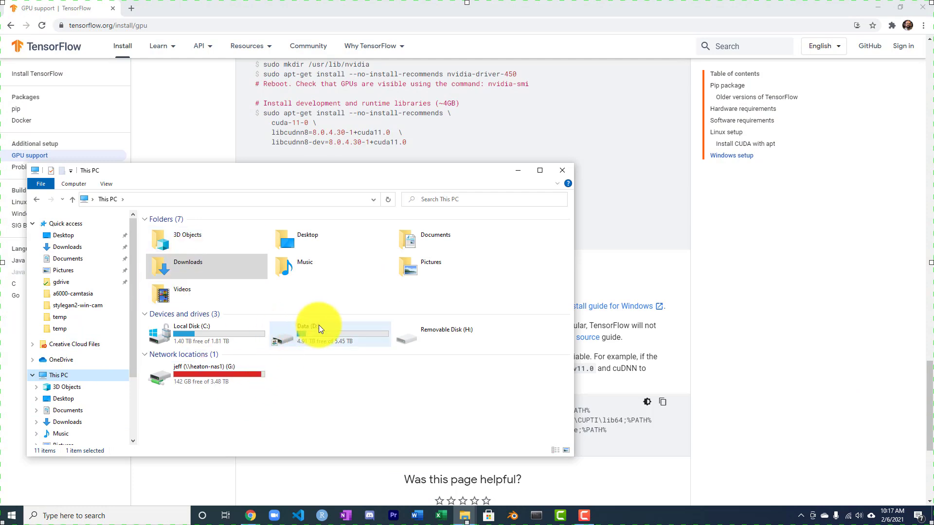
double_click(222, 333)
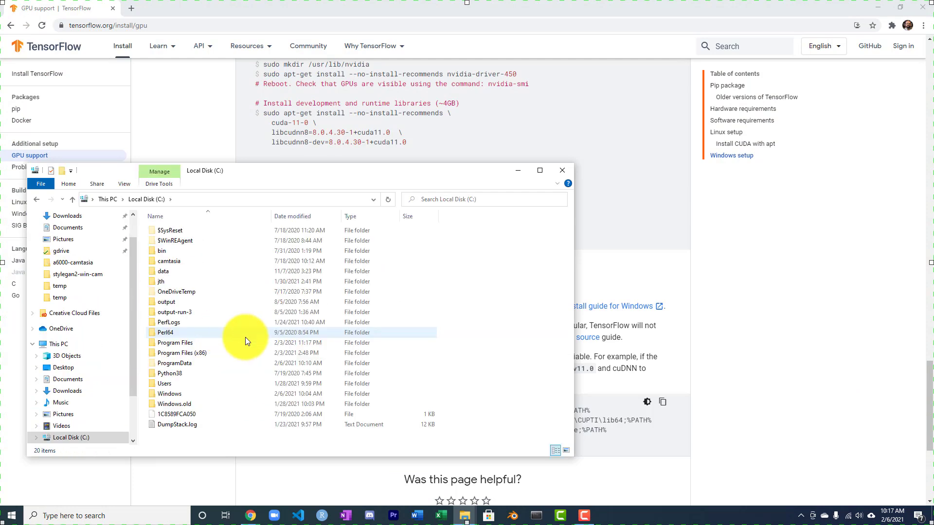
right_click(174, 439)
mouse_move(101, 418)
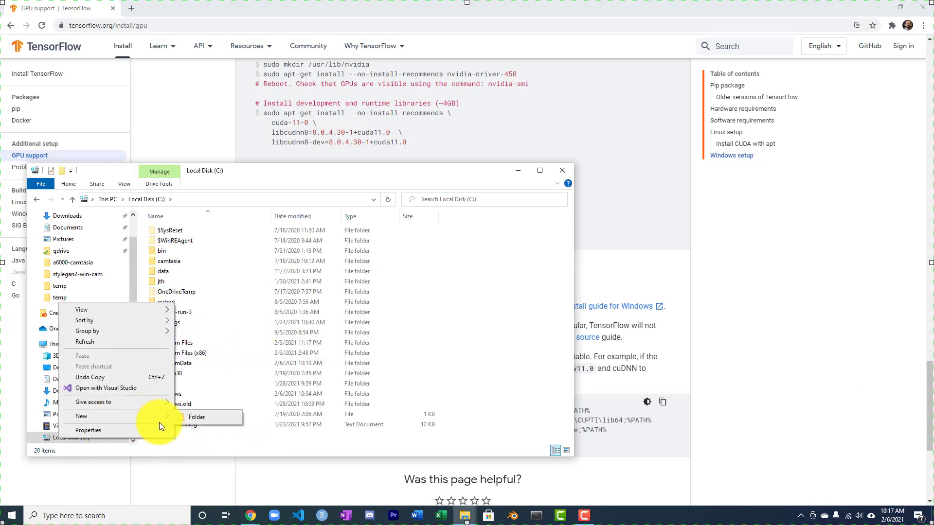
click(203, 419)
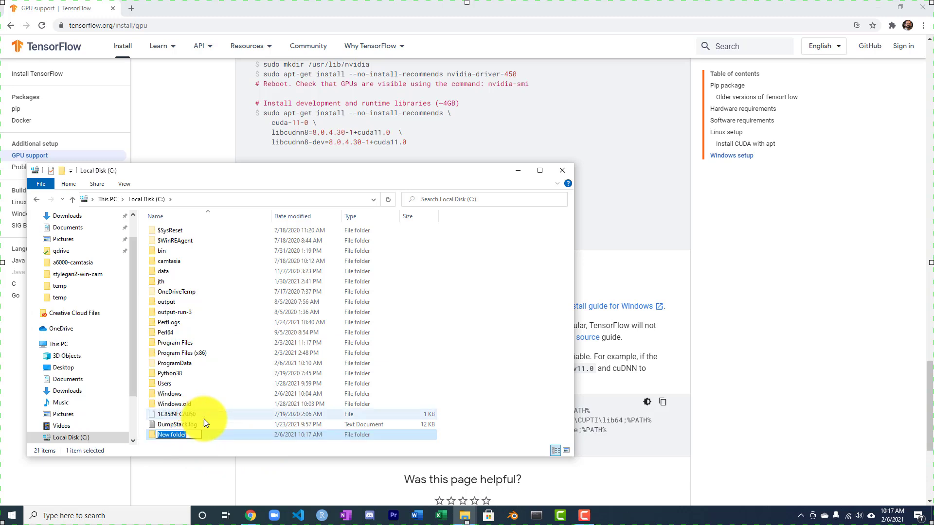
text(tools)
key(Return)
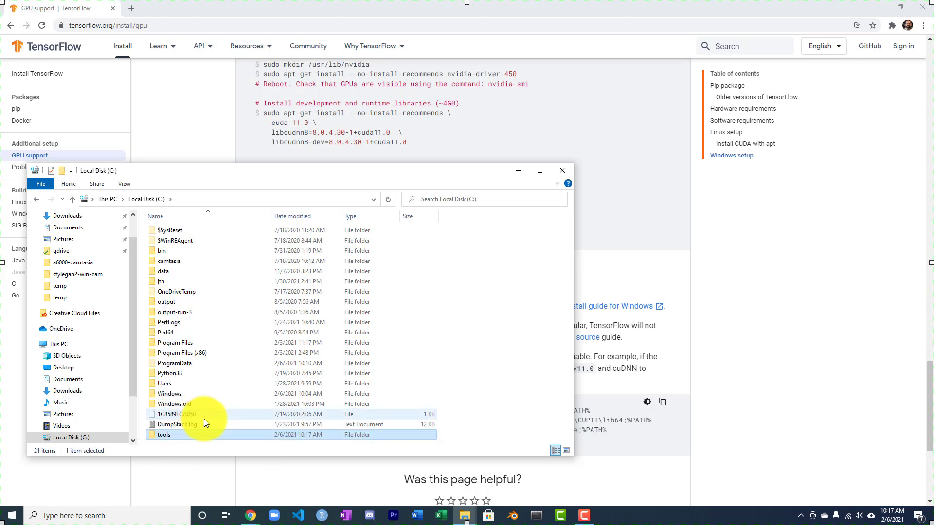
double_click(179, 435)
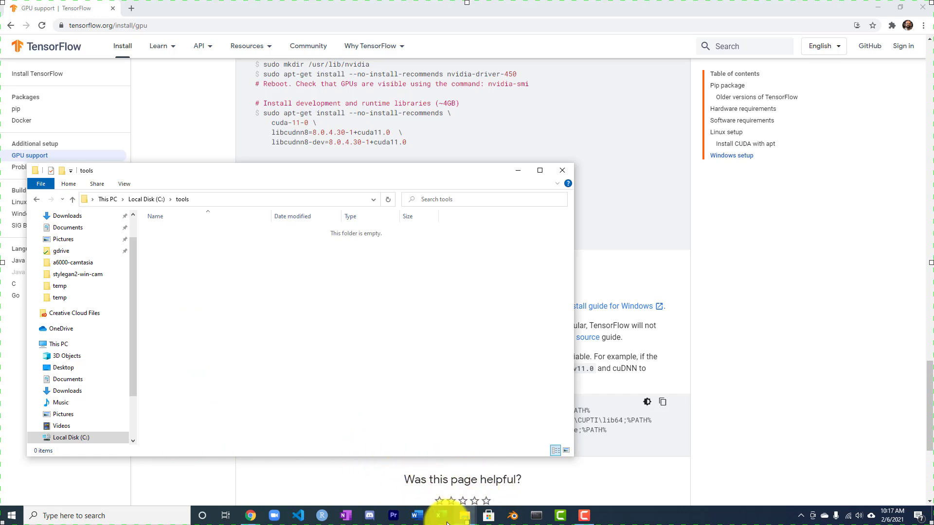
- Copy the cuda folder from the cuDNN zip into C:\tools
click(464, 515)
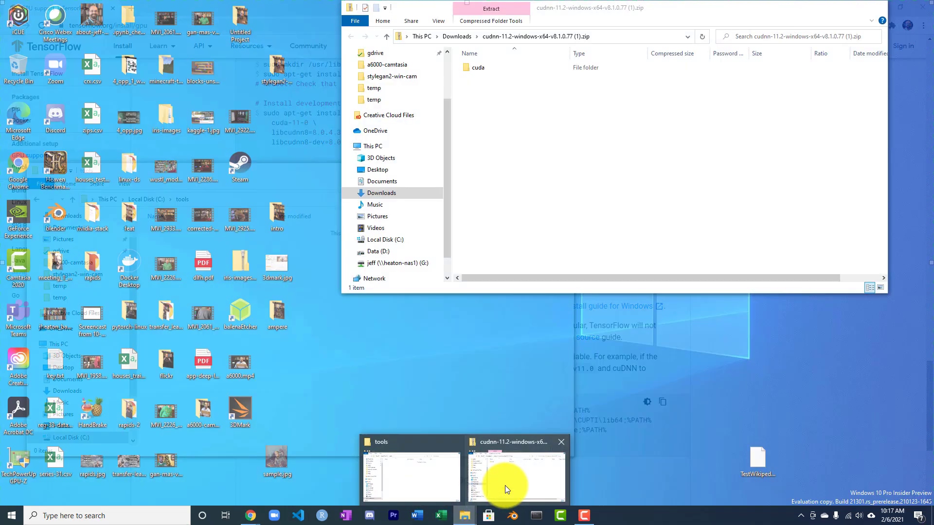
click(505, 485)
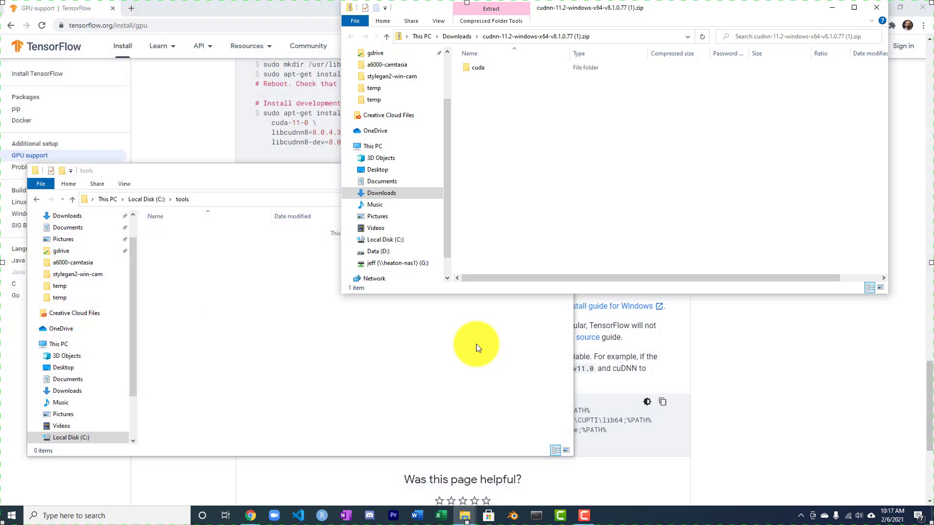
drag(490, 68, 314, 322)
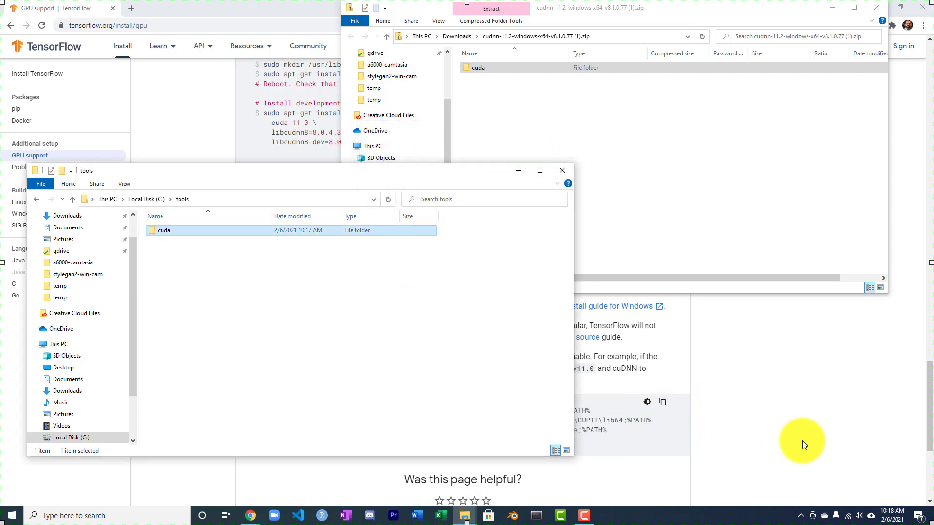
click(770, 404)
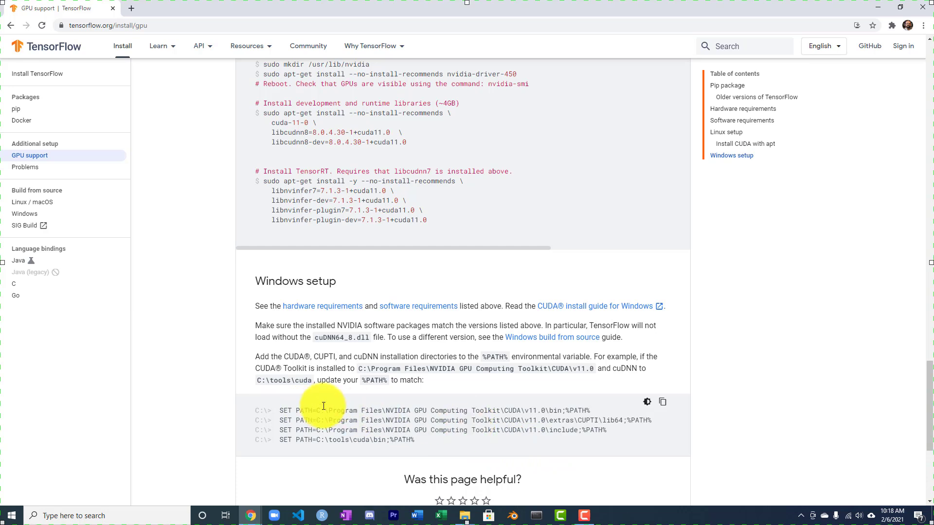
- Select the four SET PATH lines covering CUDA bin, CUPTI, include and C:\tools\cuda\bin
drag(282, 409, 439, 440)
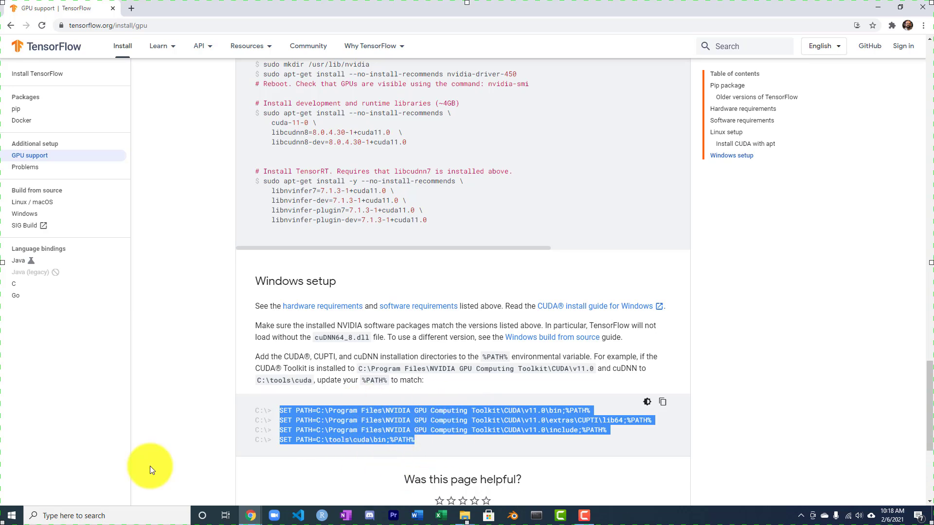
- Search 'en' to reach Environment Variables and open the system Path variable's editor, moved to the left
click(70, 516)
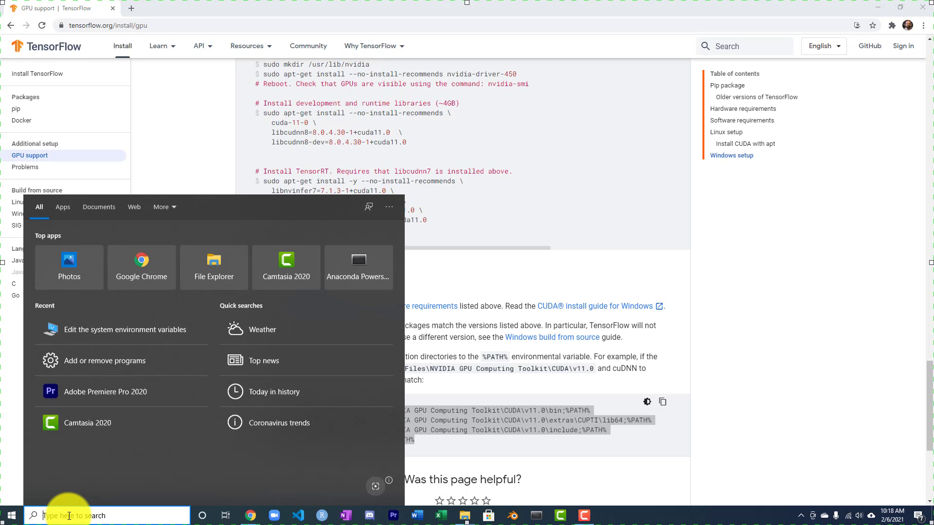
text(en)
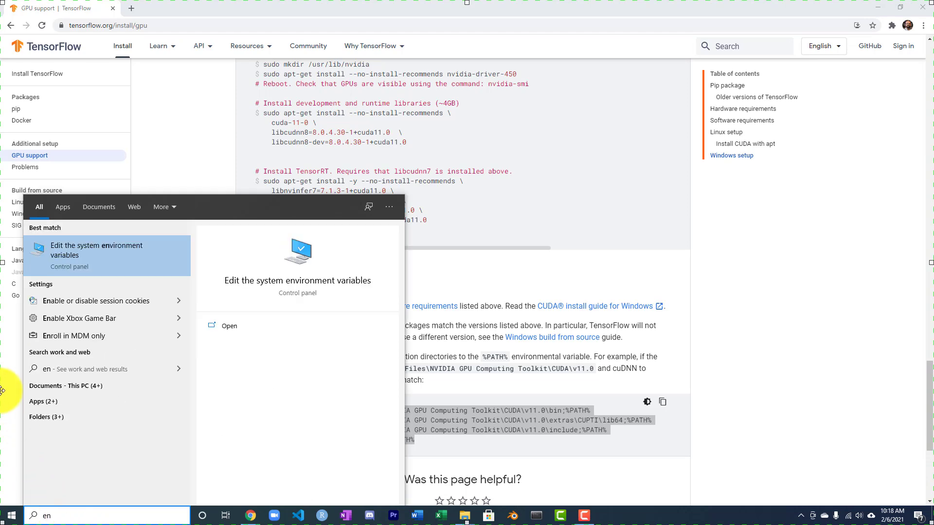
click(132, 258)
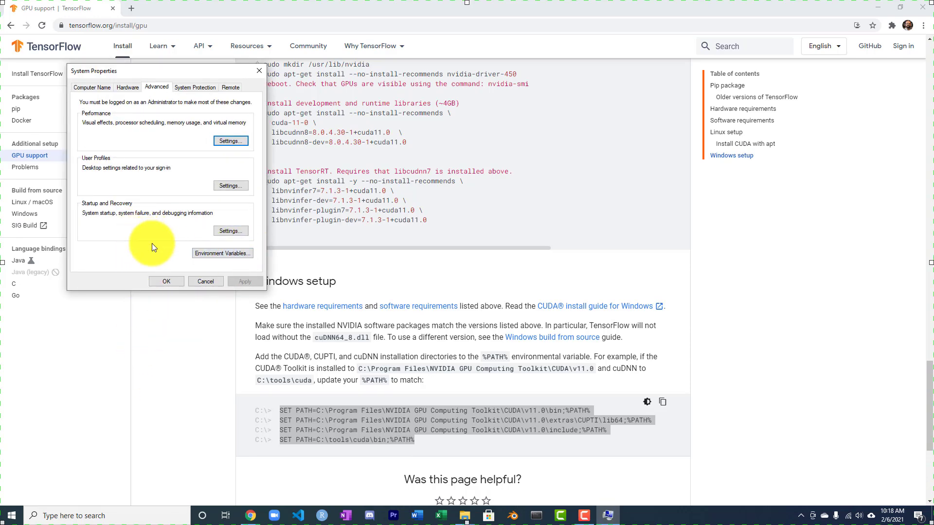
click(219, 252)
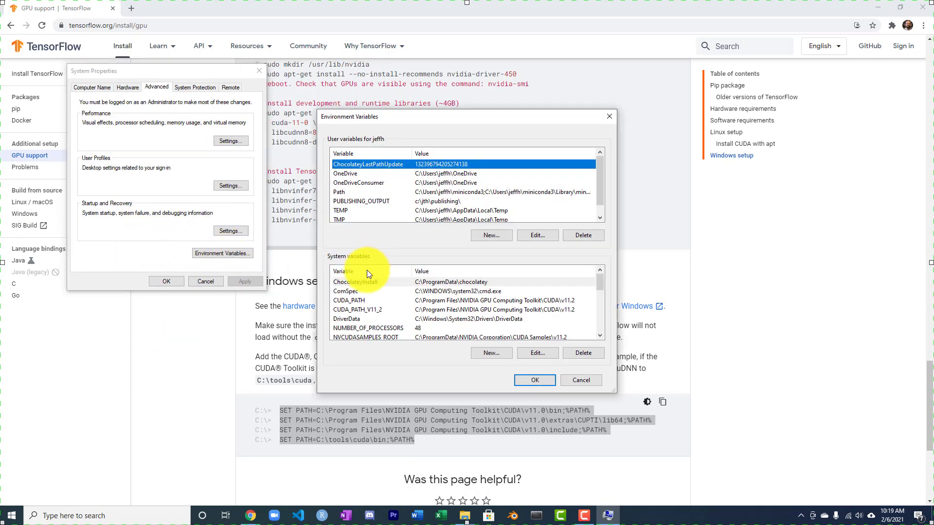
scroll(362, 318, down, 3)
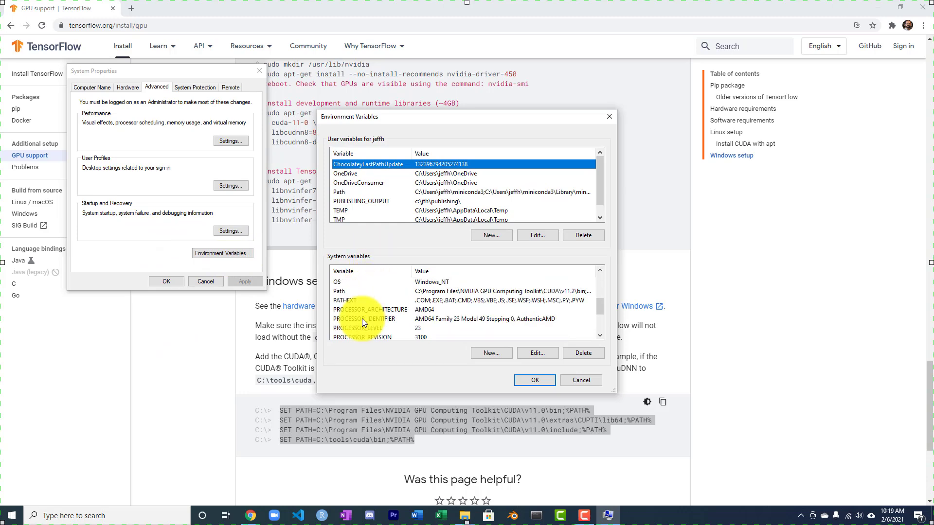
click(349, 291)
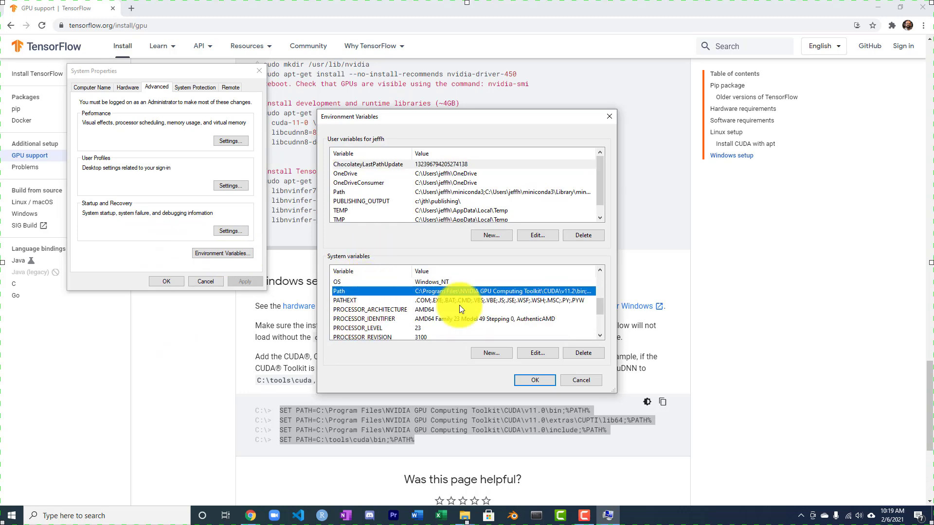
click(536, 352)
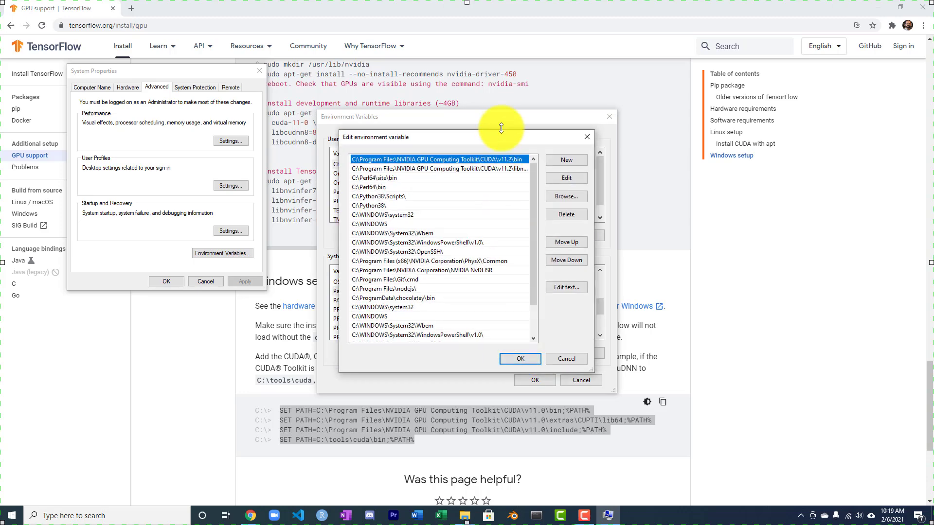
drag(430, 142, 96, 183)
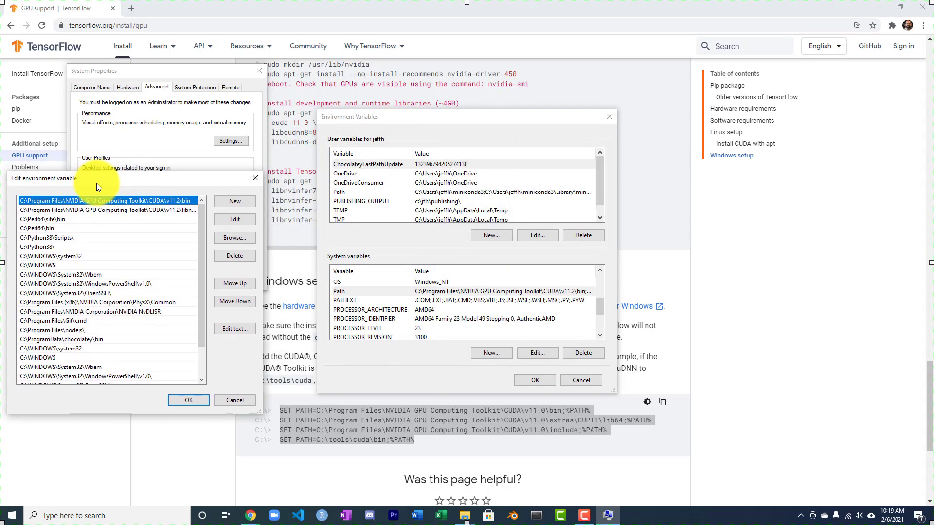
click(482, 122)
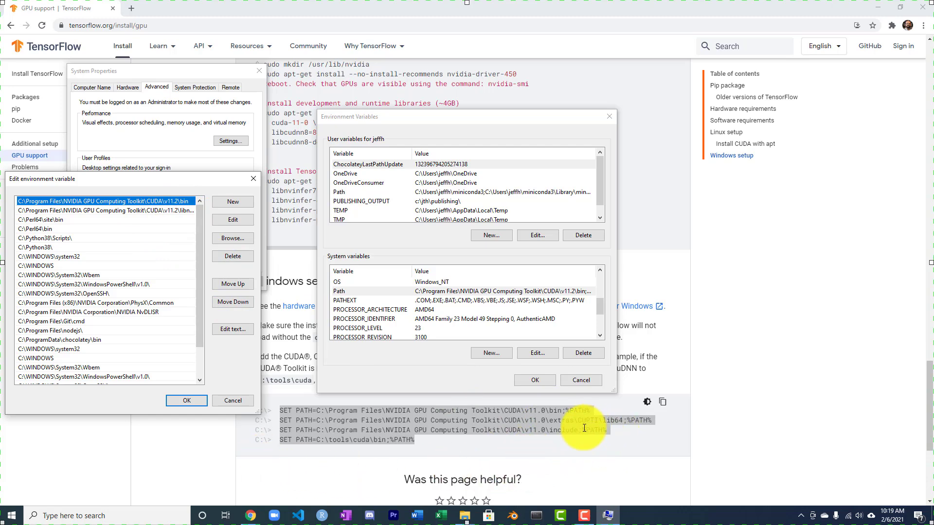
- Browse to Program Files\NVIDIA GPU Computing Toolkit\CUDA\v11.2\extras\CUPTI\lib64 and copy its path
click(462, 516)
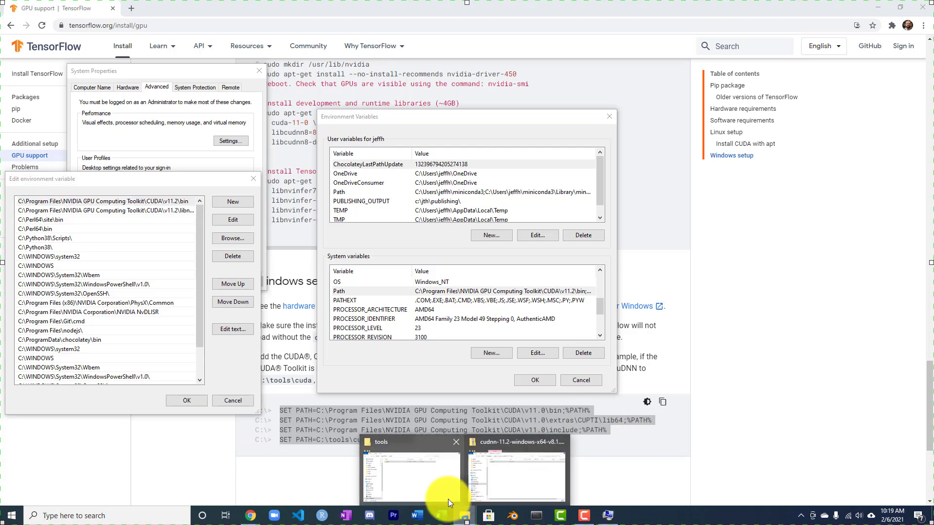
click(447, 499)
click(189, 342)
double_click(188, 342)
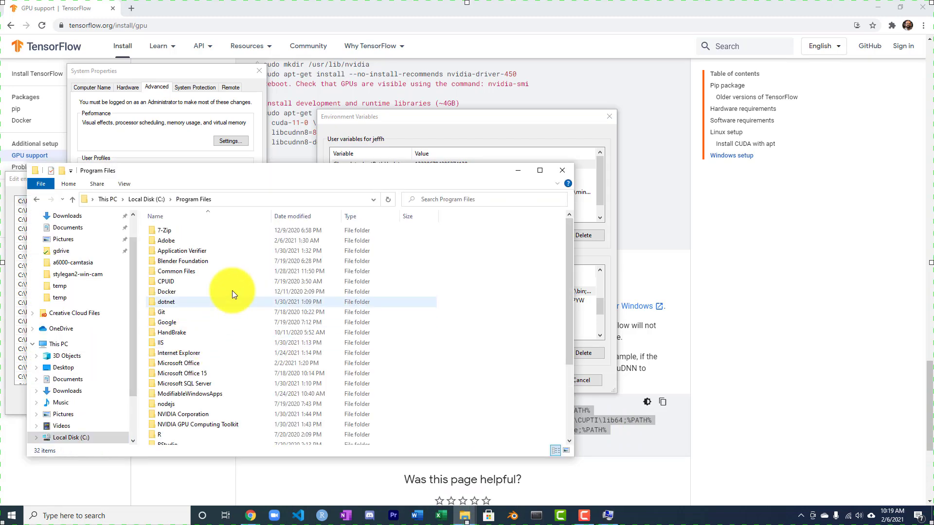
scroll(224, 322, down, 3)
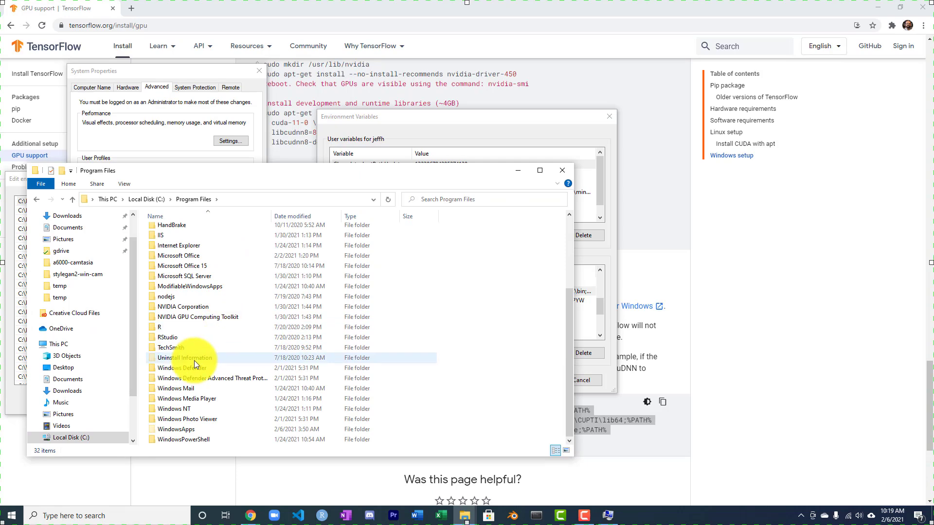
double_click(207, 317)
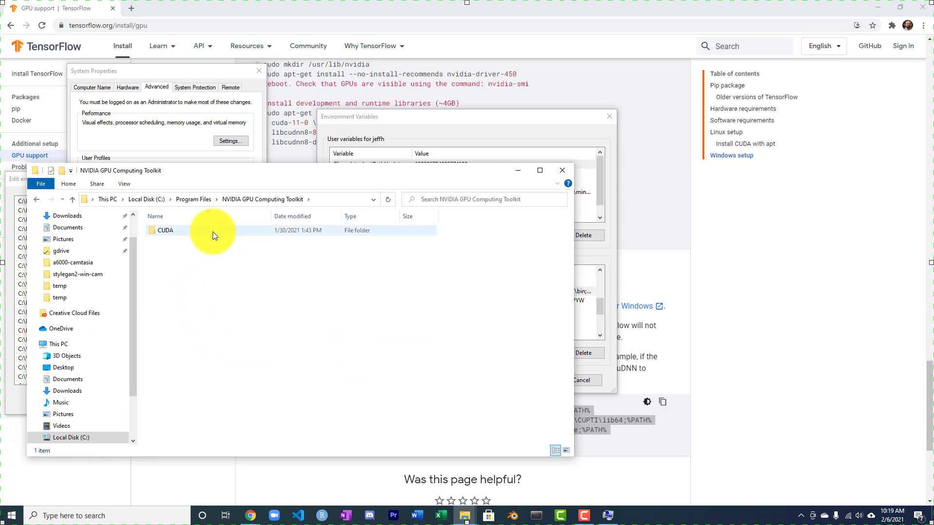
double_click(168, 228)
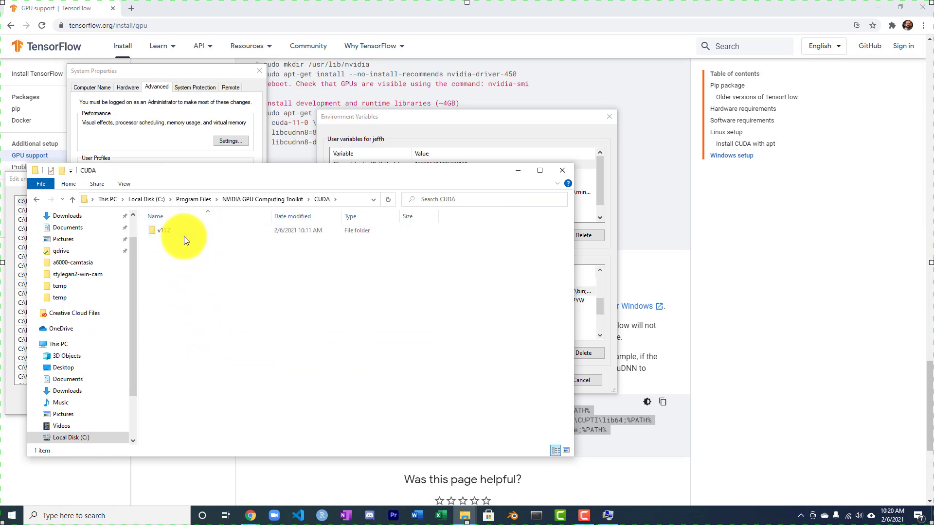
double_click(178, 232)
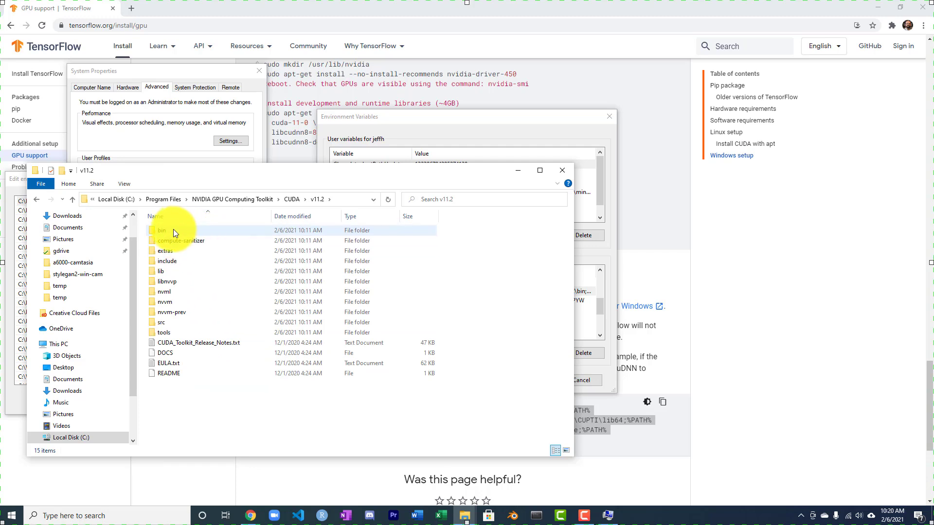
double_click(166, 251)
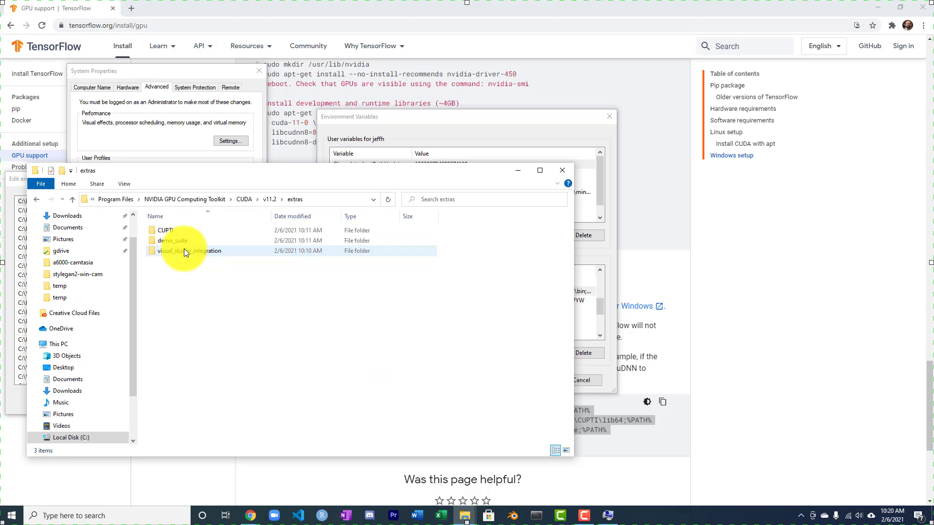
double_click(183, 229)
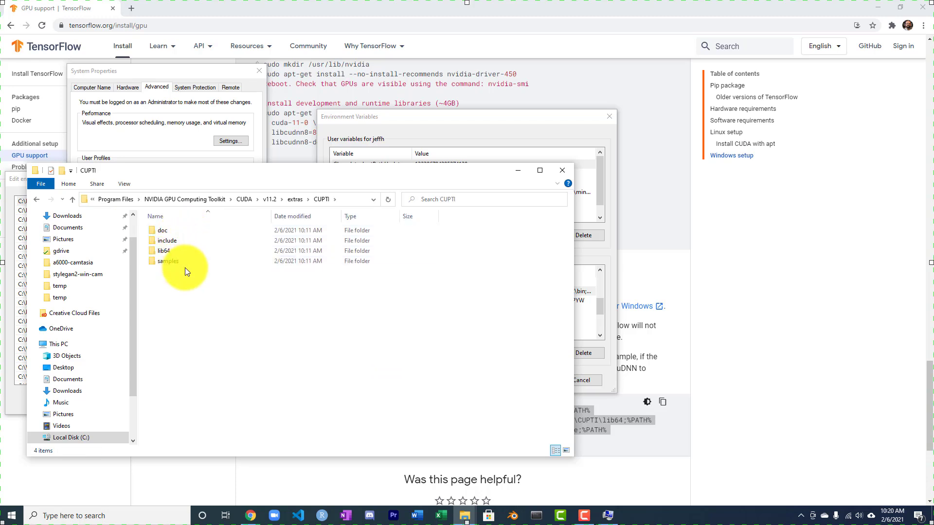
double_click(167, 250)
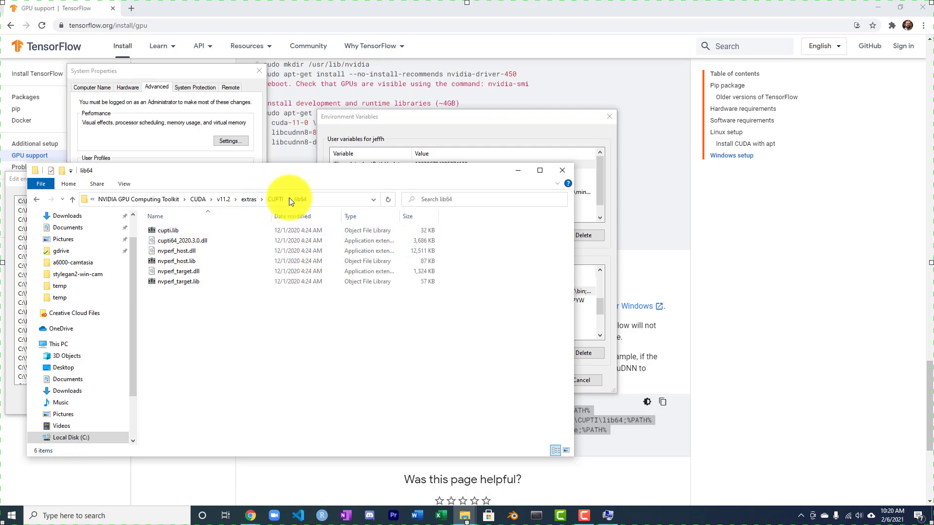
click(320, 198)
key(ctrl+c)
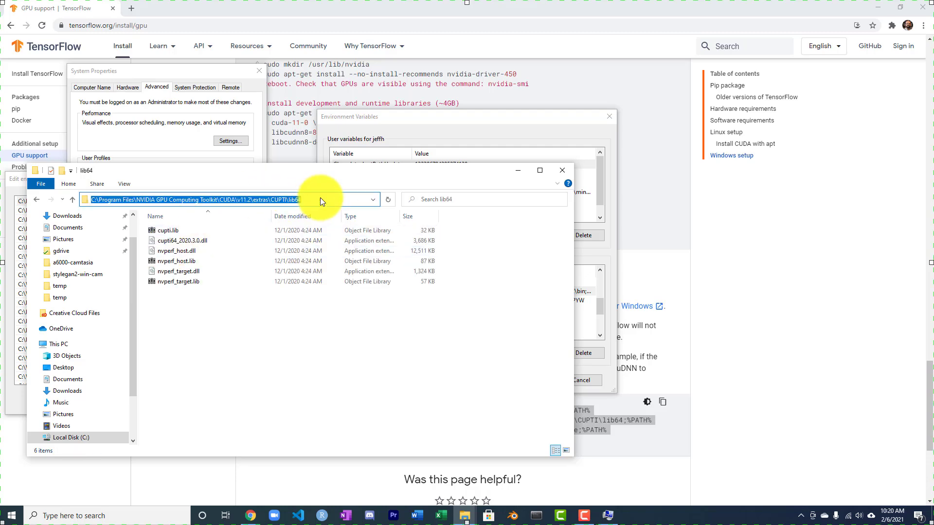
- Paste the CUPTI lib64 path as a new system Path entry
click(453, 126)
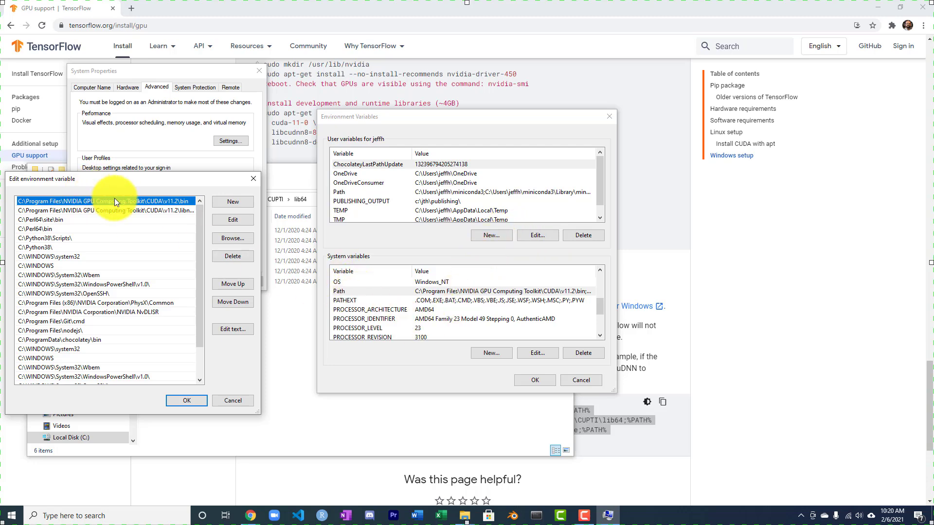
click(231, 200)
key(ctrl+v)
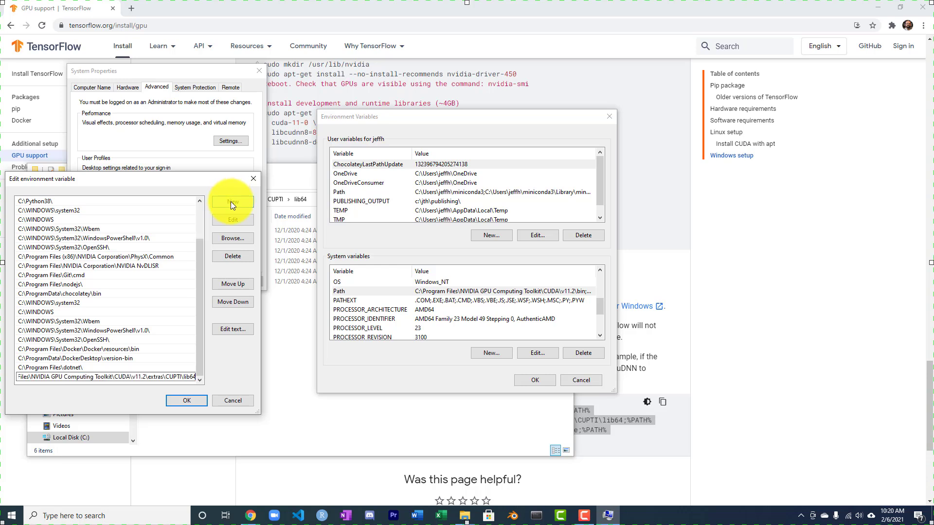
click(200, 402)
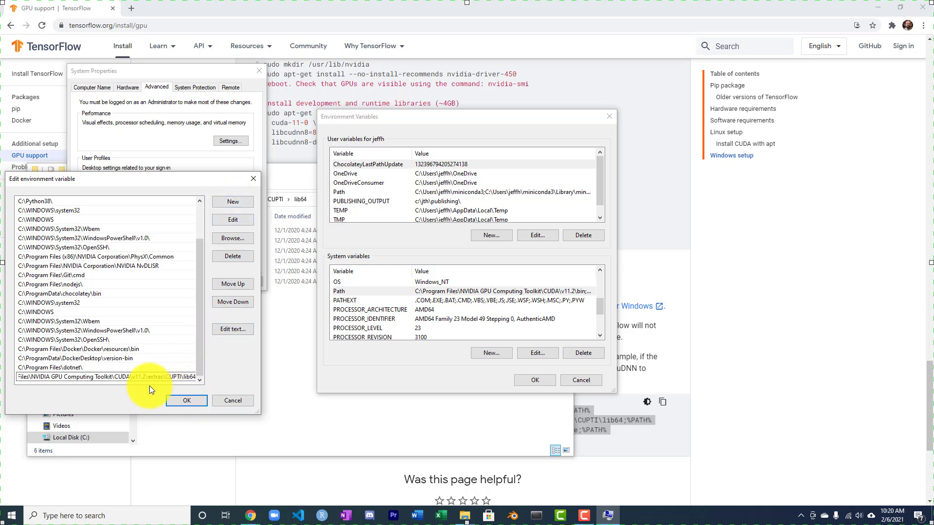
key(Return)
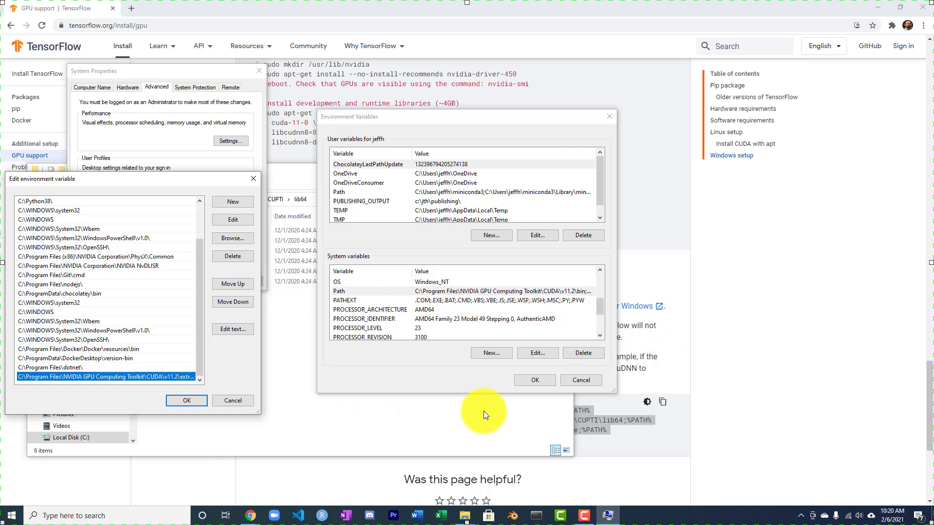
click(669, 360)
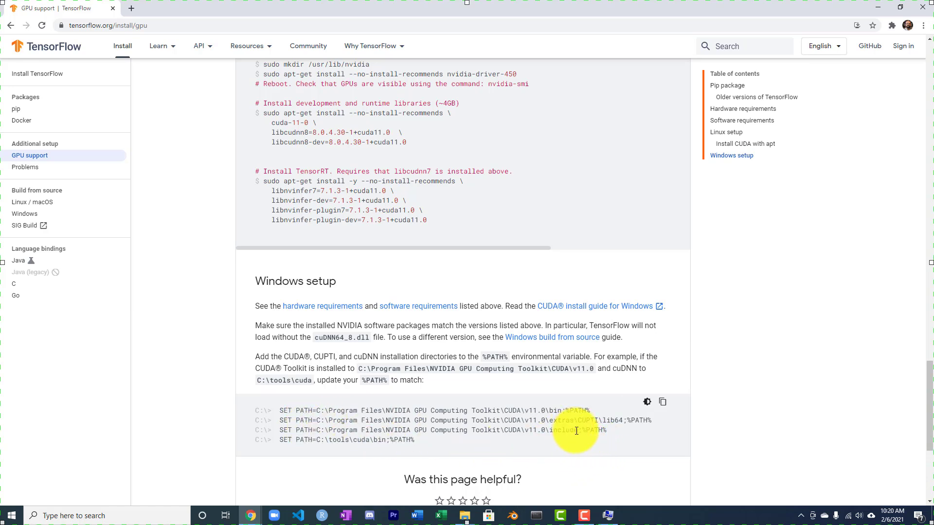
- Open the CUDA v11.2 include folder in File Explorer and copy its path
drag(579, 430, 284, 427)
click(419, 423)
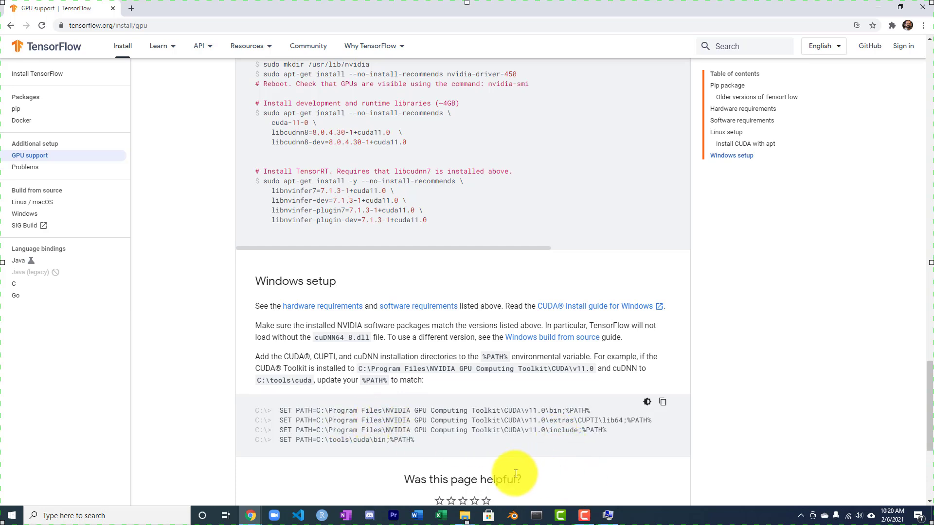
click(464, 517)
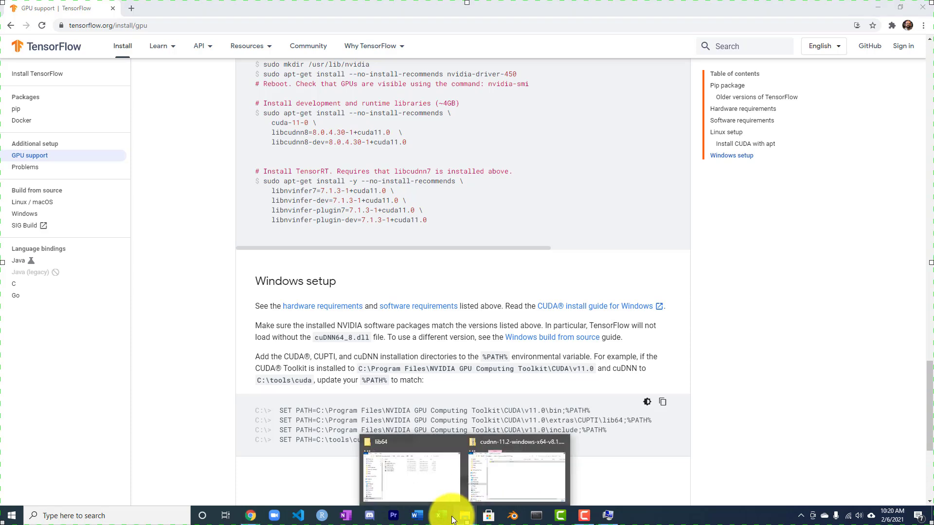
click(525, 475)
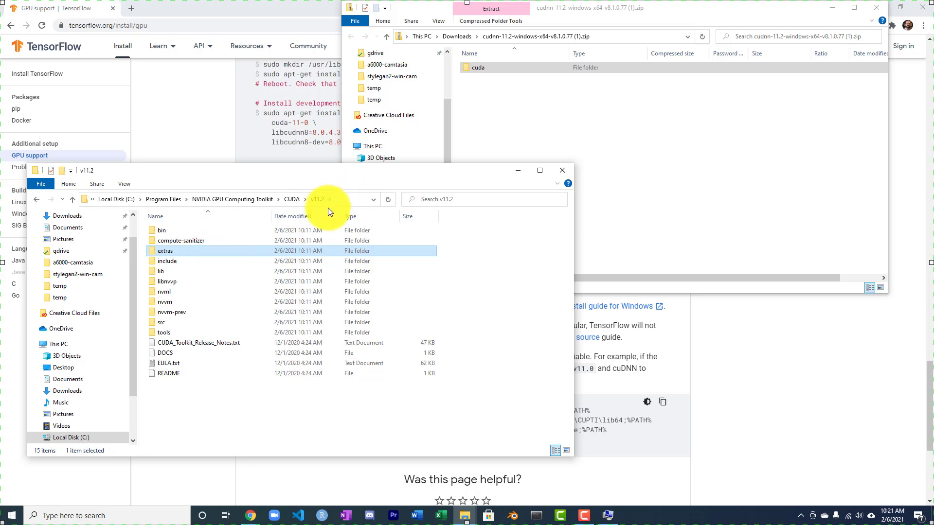
double_click(173, 263)
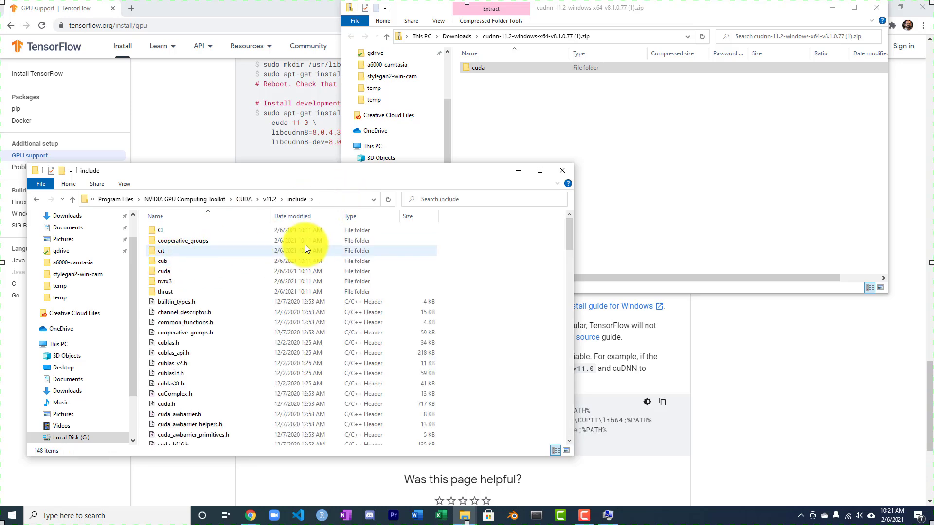
click(342, 201)
key(ctrl+c)
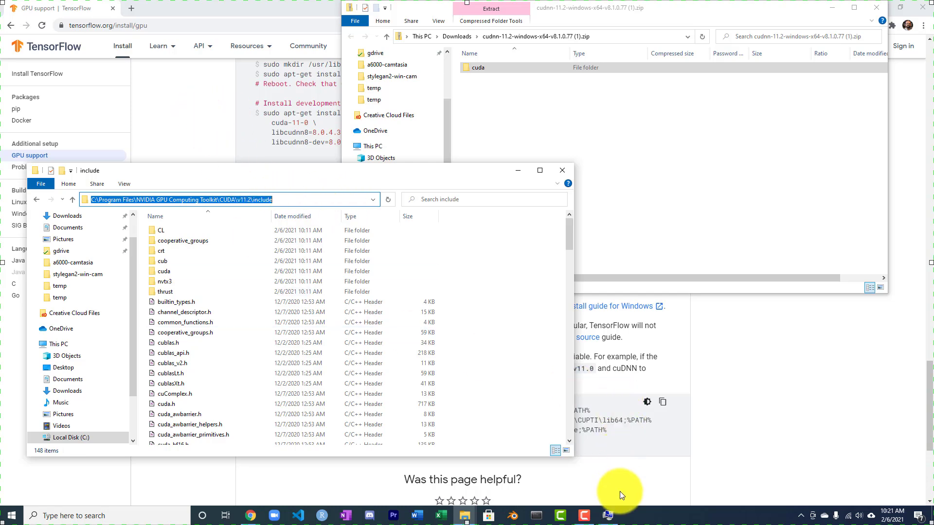
- Paste the include folder path as a new system Path entry
click(607, 514)
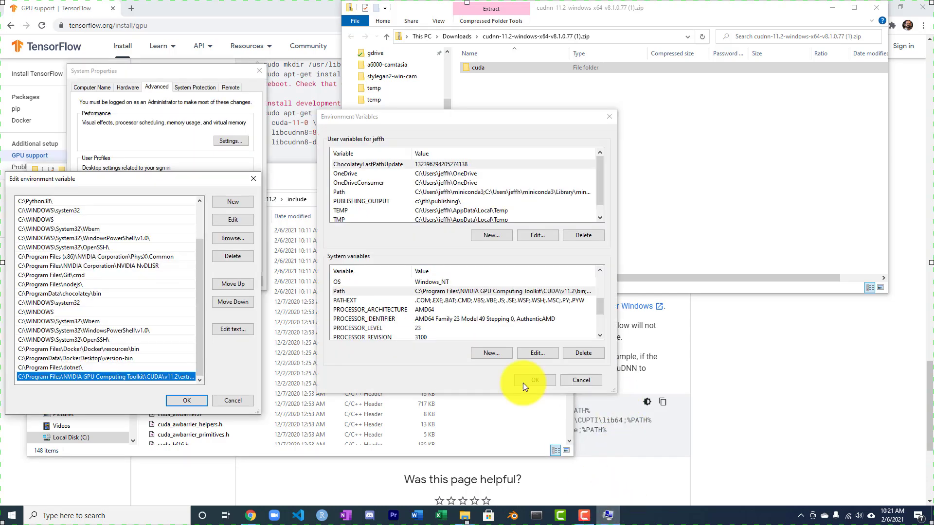
click(234, 200)
key(ctrl+v)
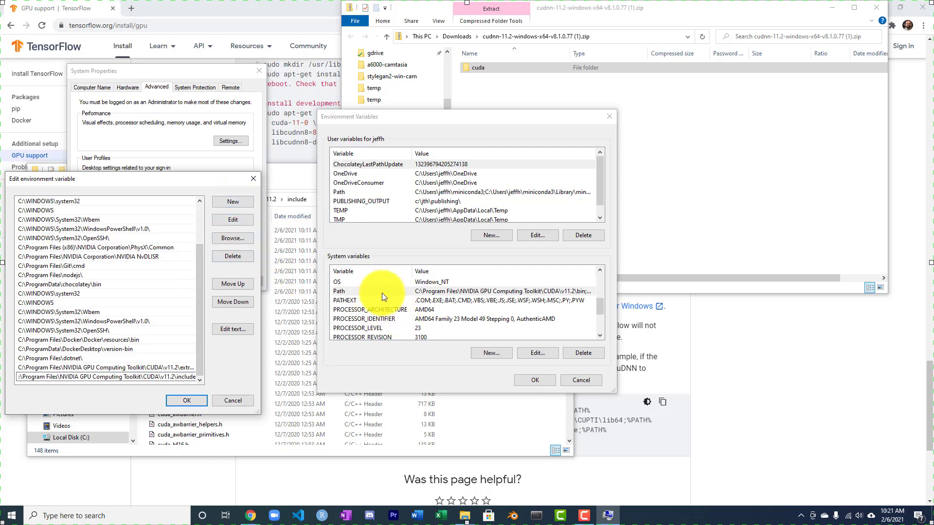
click(775, 401)
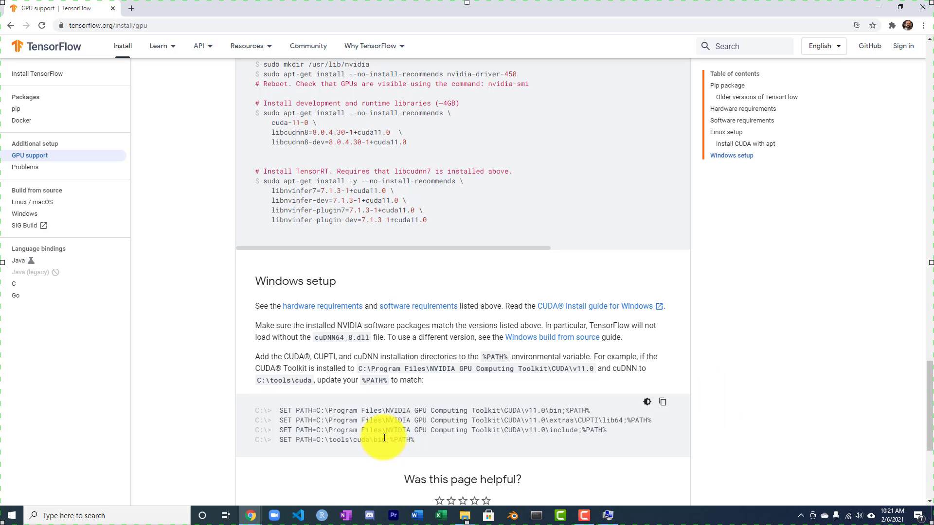
- Copy C:\tools\cuda\bin from the TensorFlow page and add it as a new Path entry
drag(386, 440, 318, 444)
key(ctrl+c)
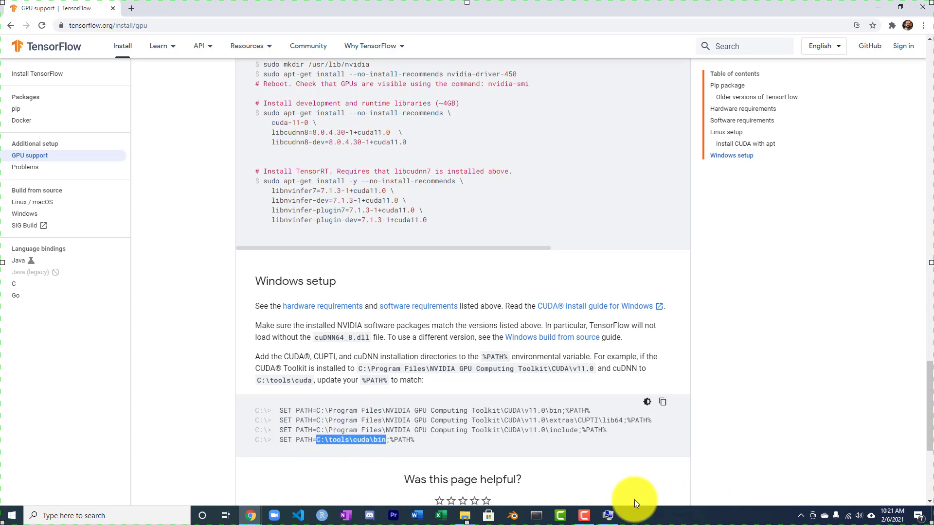
click(607, 514)
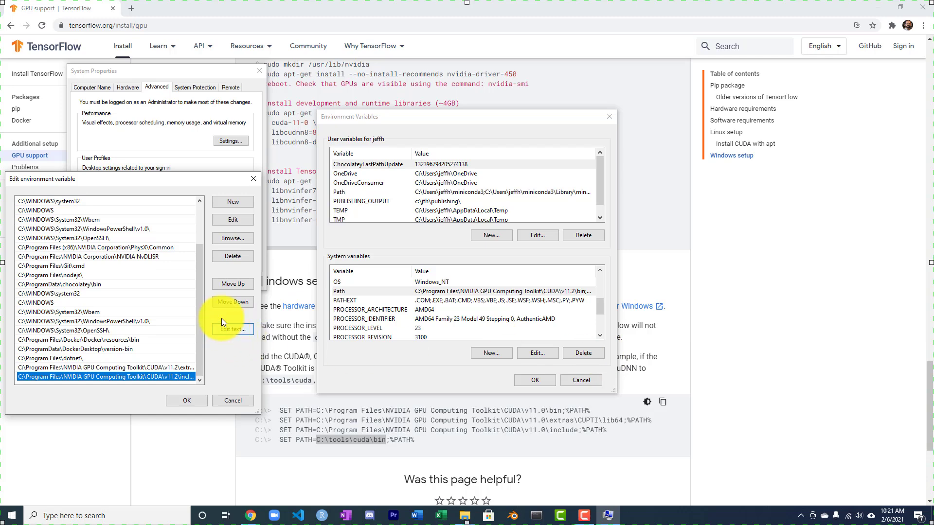
click(226, 203)
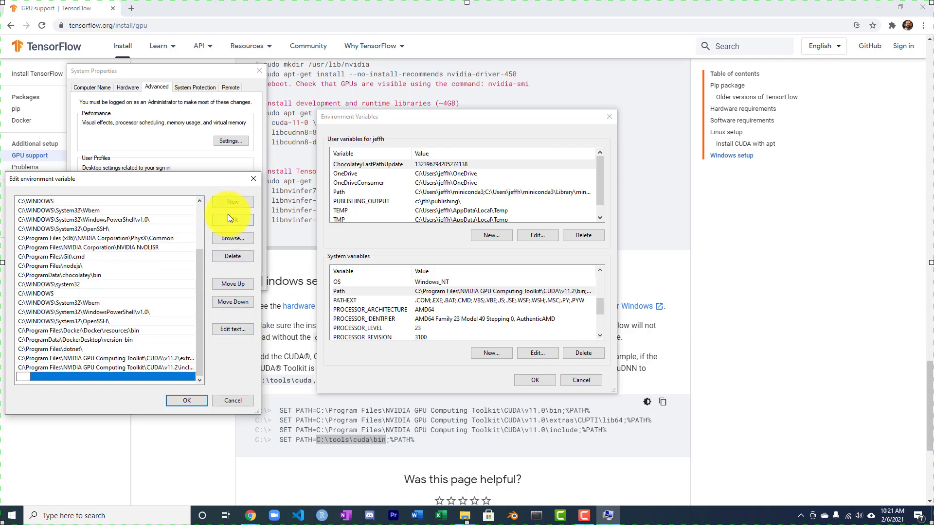
key(ctrl+v)
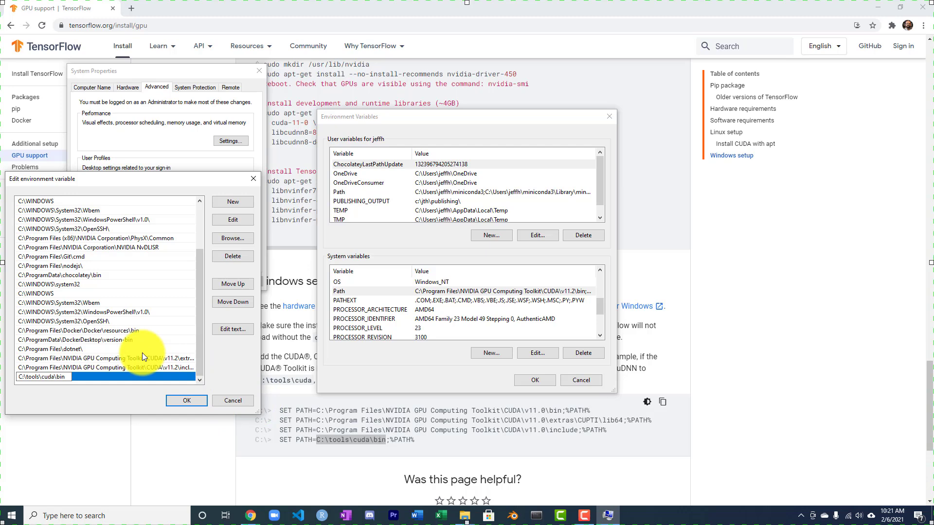
click(151, 359)
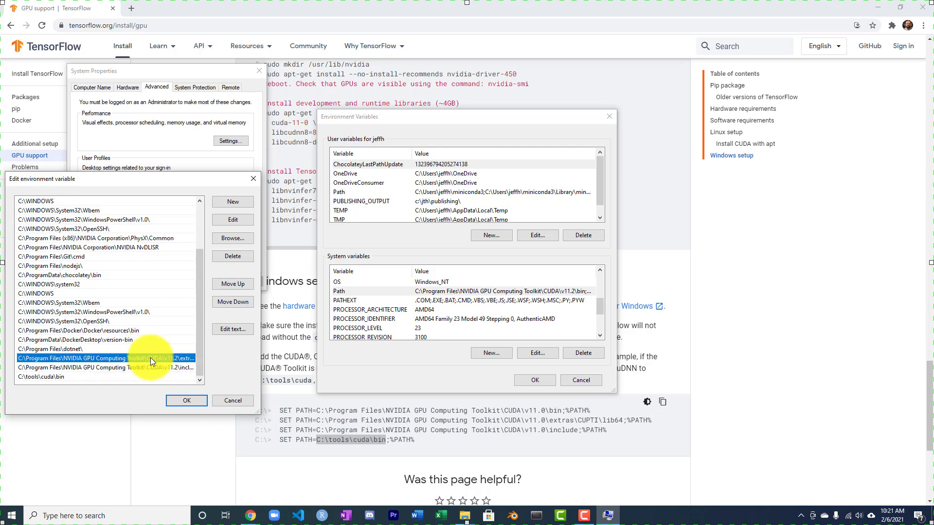
- Confirm the Path edit, Environment Variables and System Properties dialogs with OK
click(190, 401)
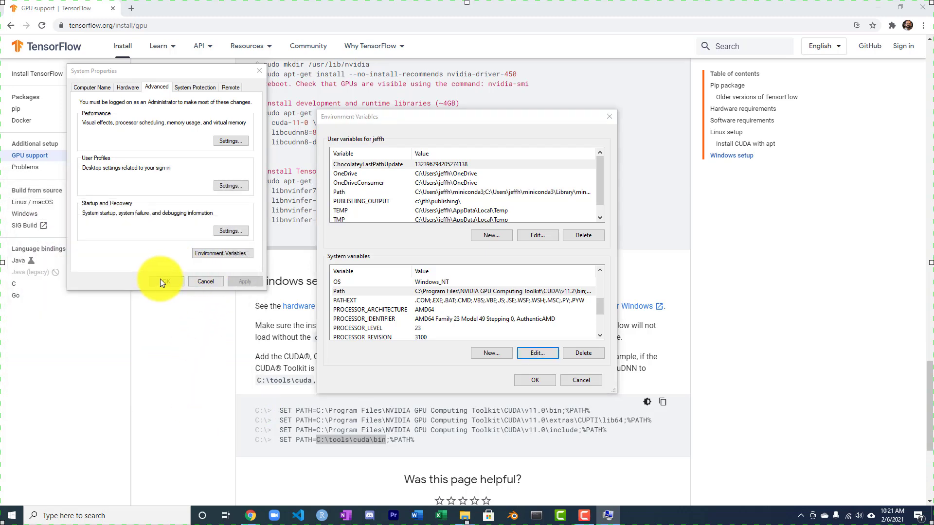
click(529, 382)
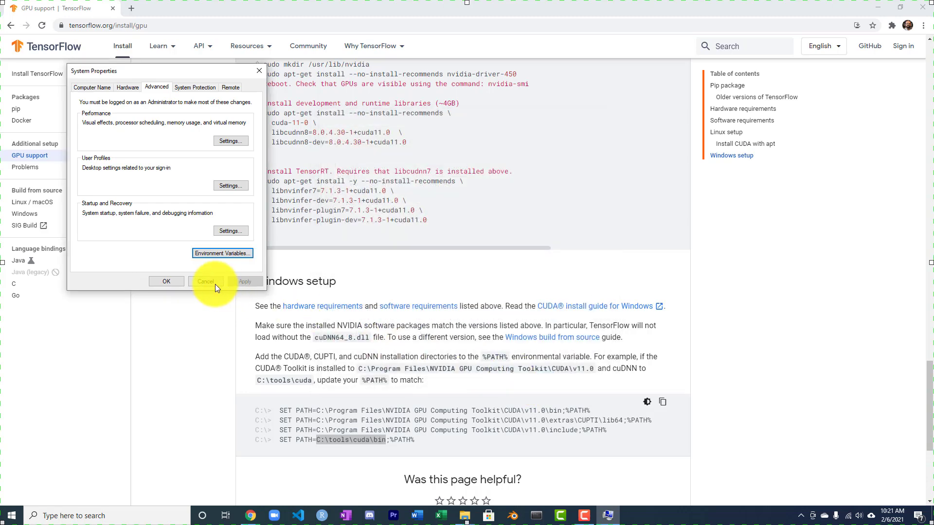
click(161, 280)
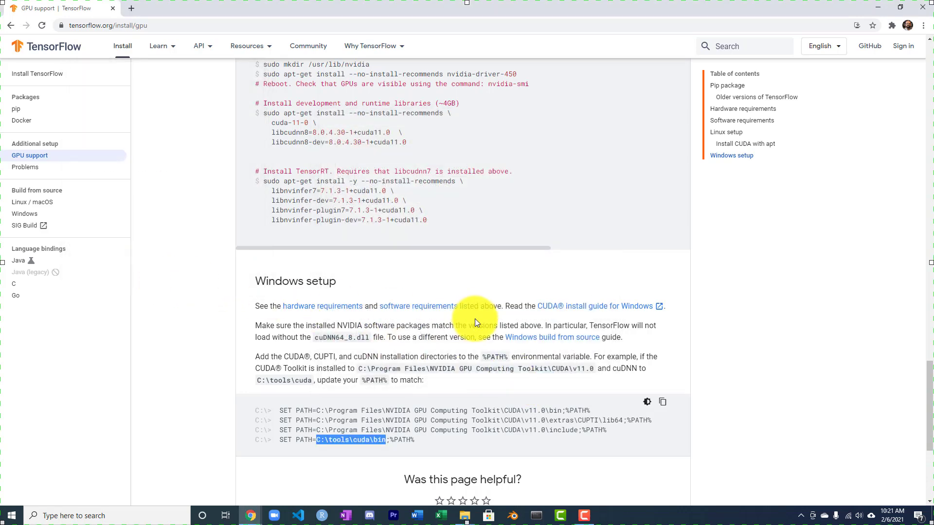
click(395, 26)
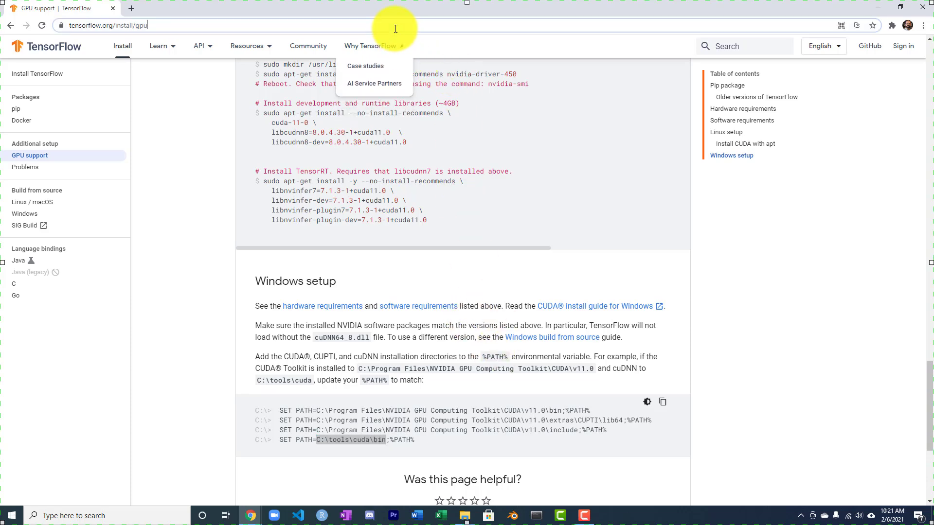
- Enter a 'conda env remove --name tf-latest' command in Anaconda Powershell Prompt
text(jeff)
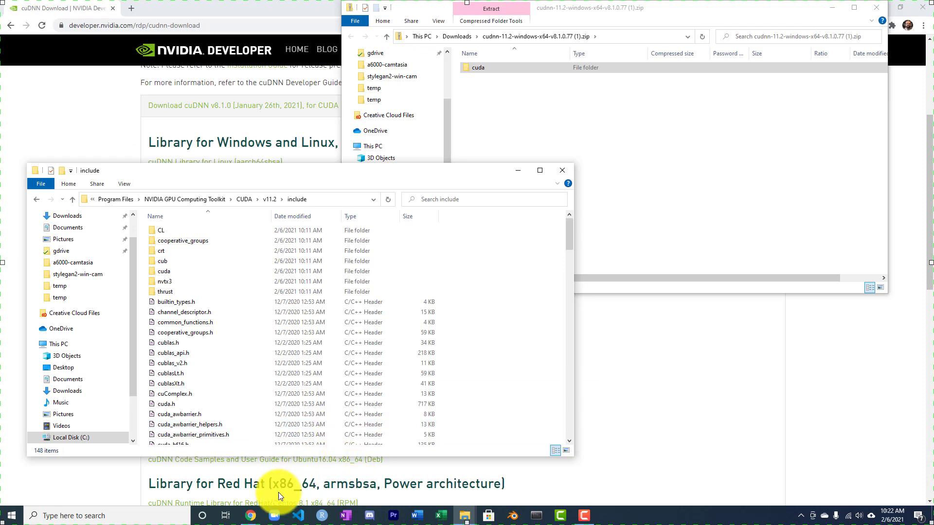
click(536, 516)
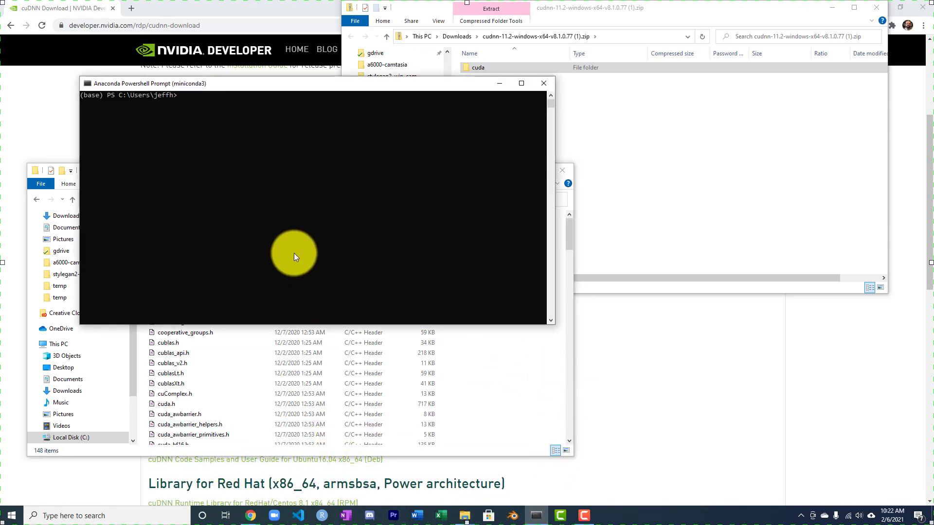
text(codn)
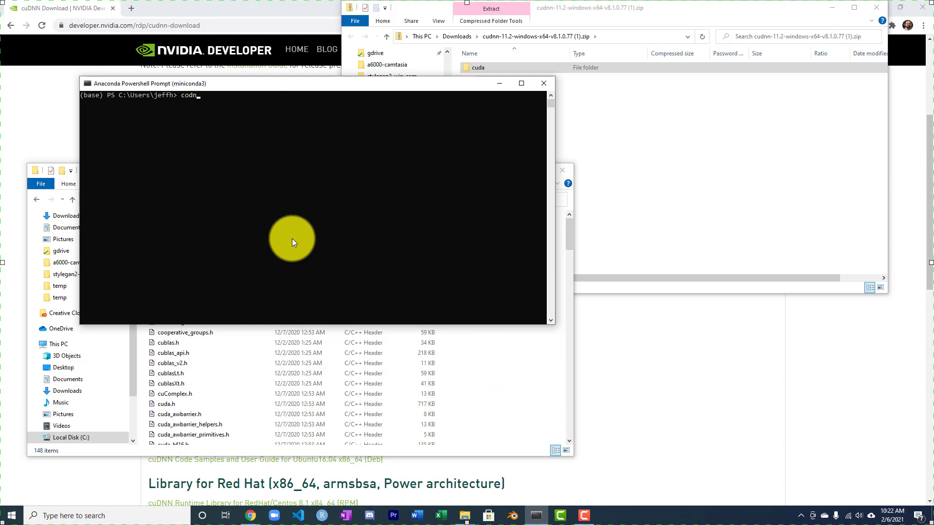
text(da env rom)
key(BackSpace)
key(BackSpace)
text(emove --name tf-latest)
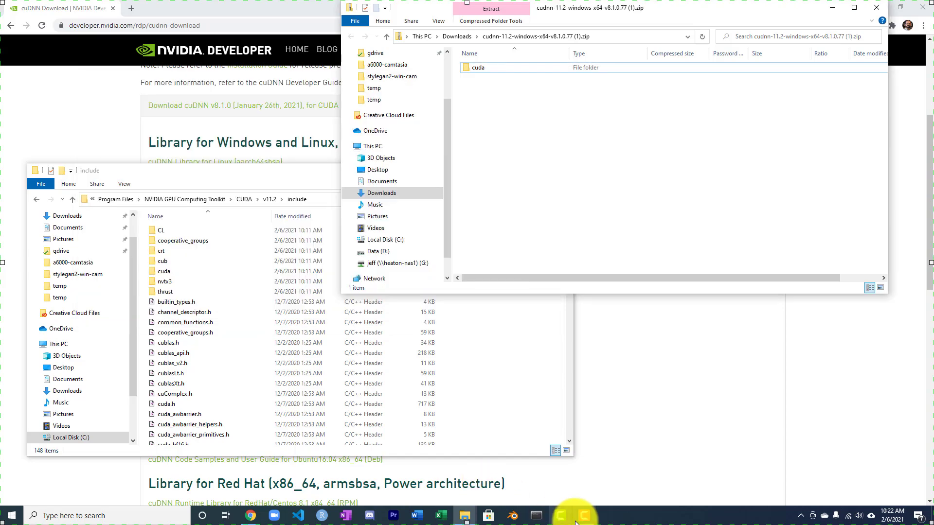
click(536, 515)
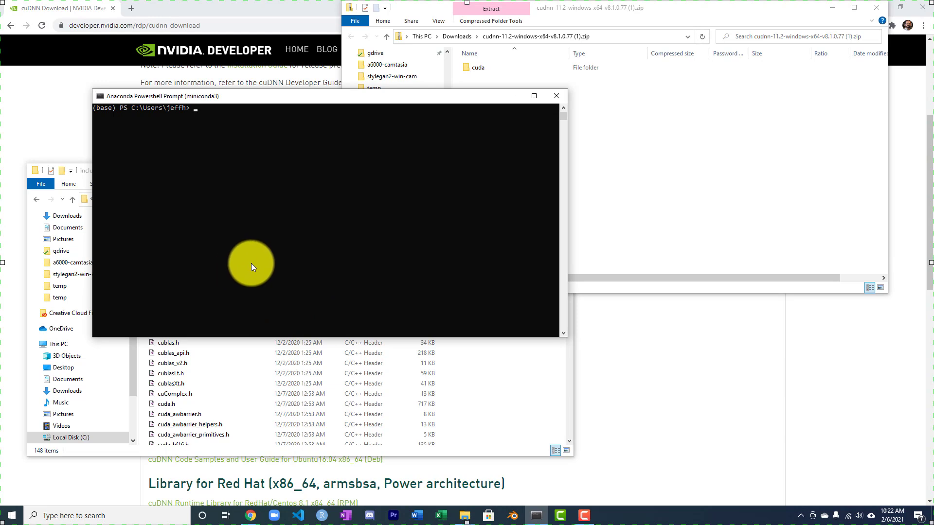
- Run 'conda create --name tf-latest python=3.8', answering y to both prompts
text(conda create --name tensorflow python=3.6)
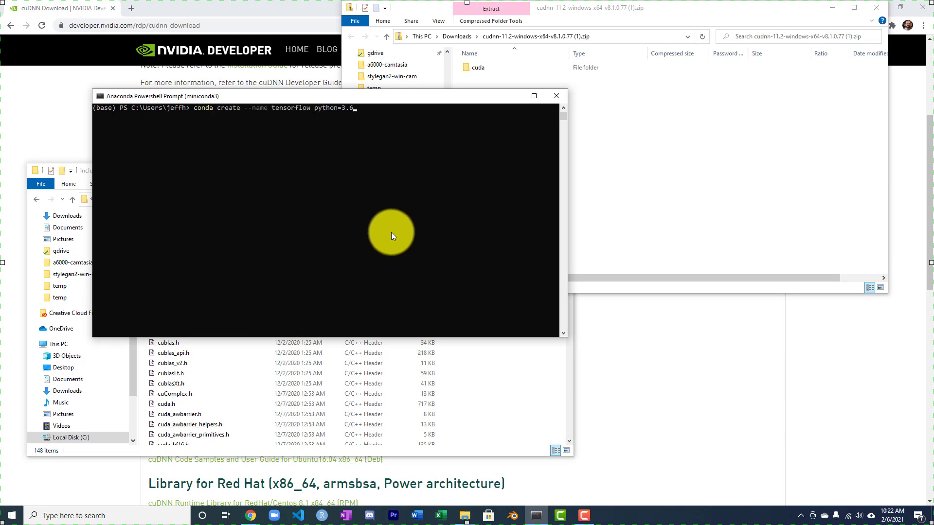
key(BackSpace)
text(8)
key(Left)
key(Left)
key(Left)
key(Left)
key(Left)
key(Left)
key(Left)
key(Left)
key(Left)
key(Left)
key(Left)
key(BackSpace)
key(BackSpace)
key(BackSpace)
key(BackSpace)
key(BackSpace)
key(BackSpace)
key(BackSpace)
key(BackSpace)
key(BackSpace)
text(f-latest)
key(Return)
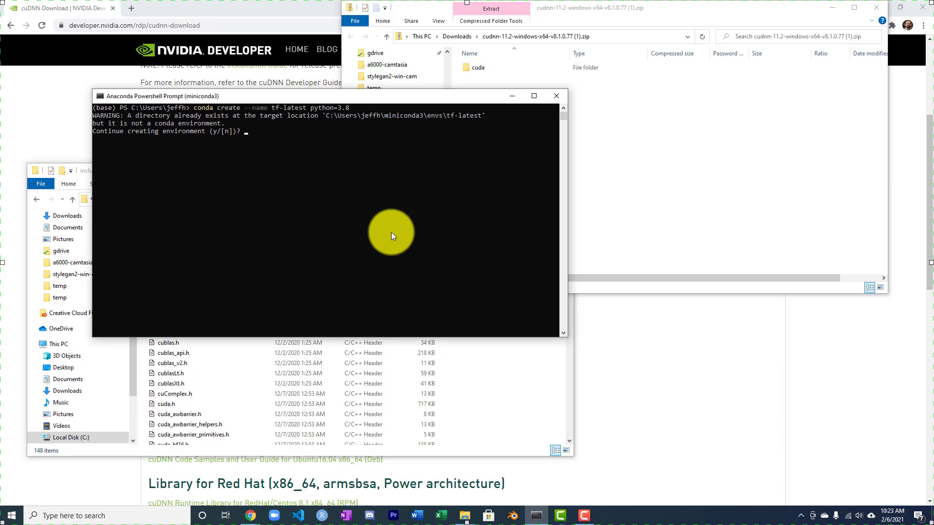
text(y)
key(Return)
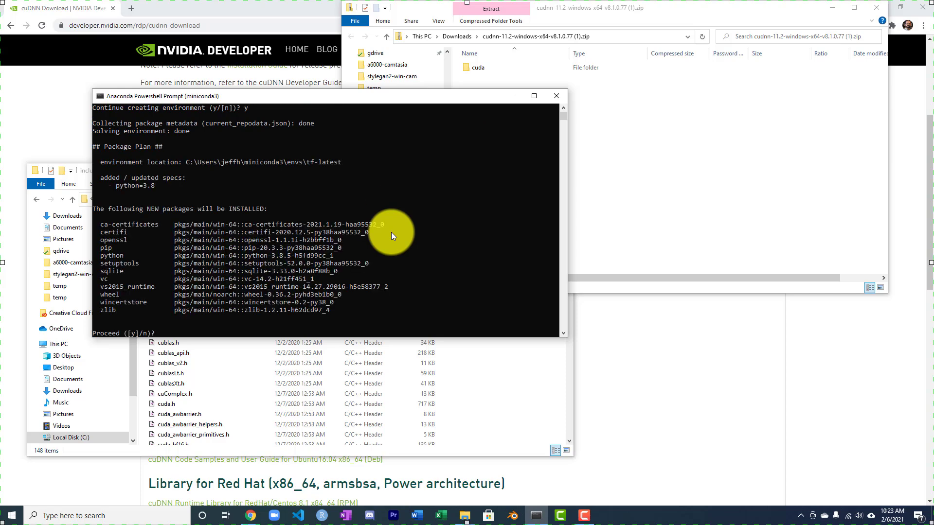
text(y)
key(Return)
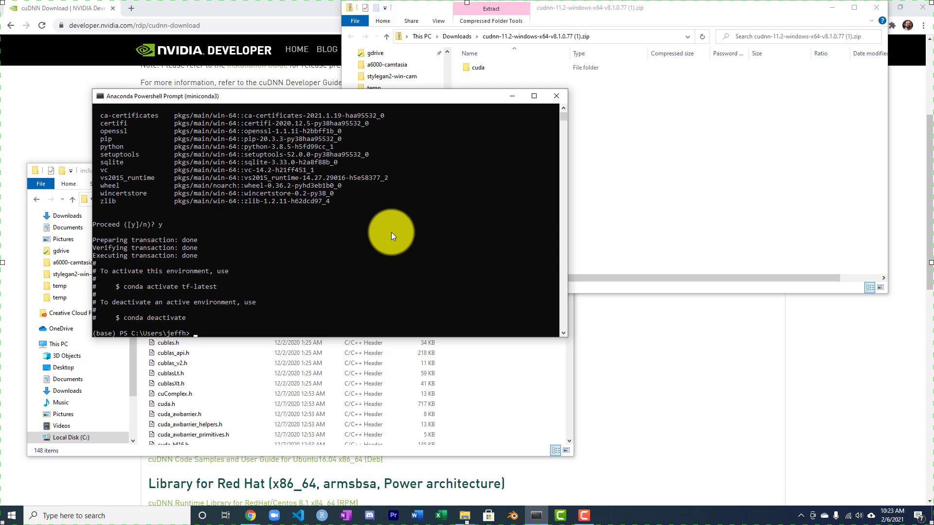
- Activate the environment with 'conda activate tf-latest'
text(conda activate  tf-latest)
key(Return)
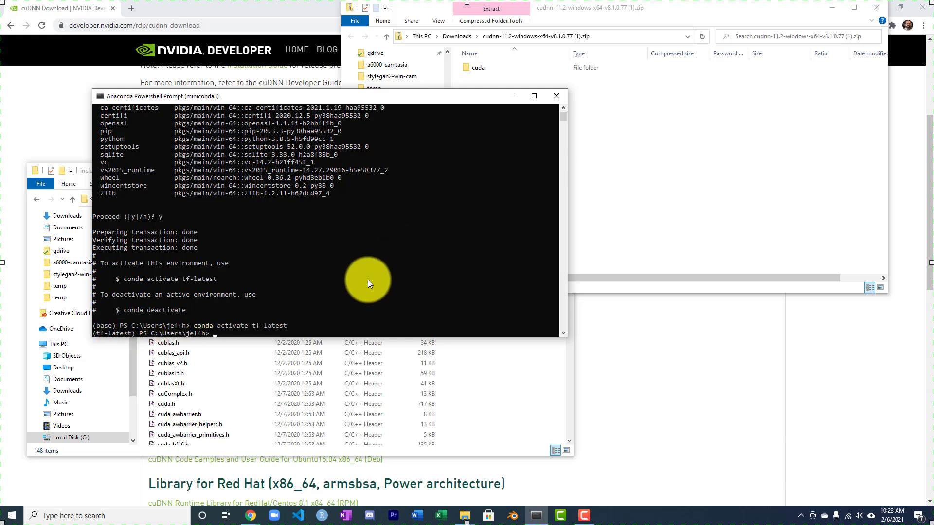
- Install the tensorflow-gpu package with pip into tf-latest and start Python
text(pip install tensorflow-gpu)
key(Return)
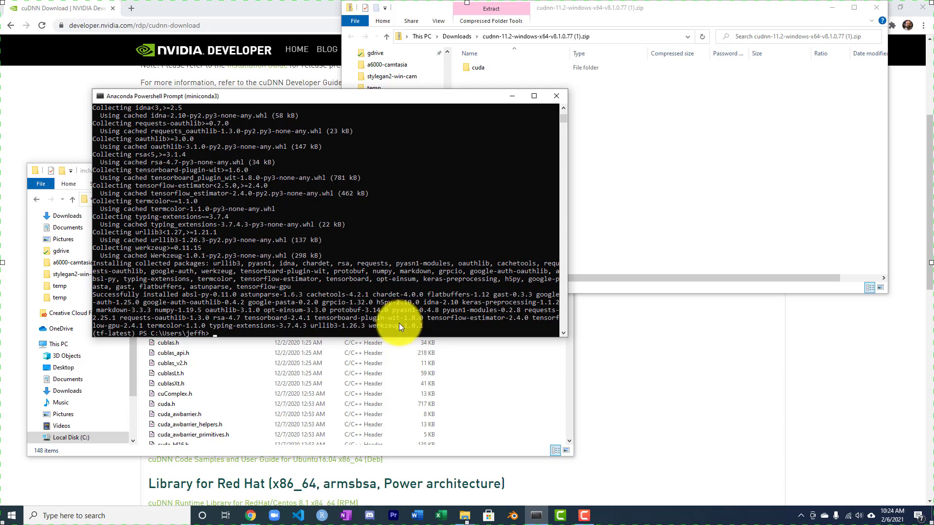
text(uy)
text(ython)
key(Return)
- Run 'import tensorflow as tf' and print tf.__version__, showing 2.4.1
text(impor)
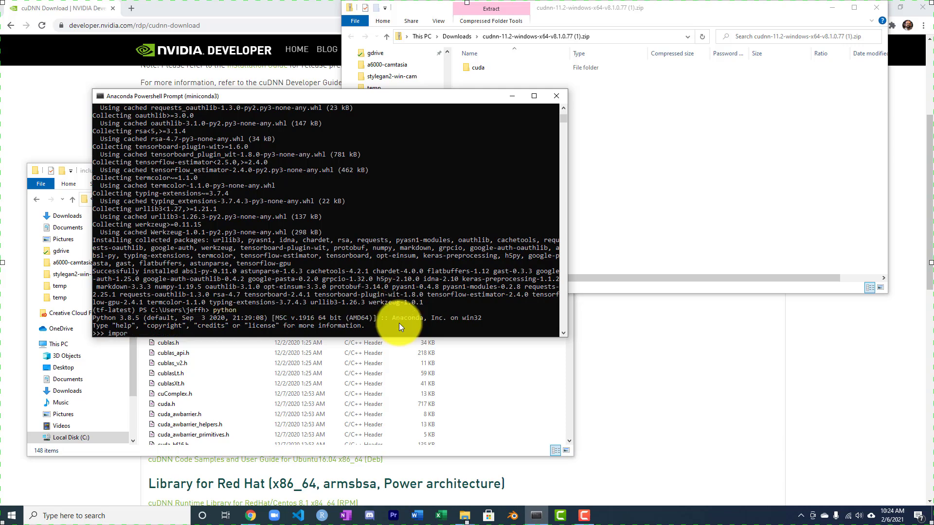
text(t tf as)
key(BackSpace)
key(BackSpace)
key(BackSpace)
key(BackSpace)
key(BackSpace)
text(ensorflow as tf)
key(Return)
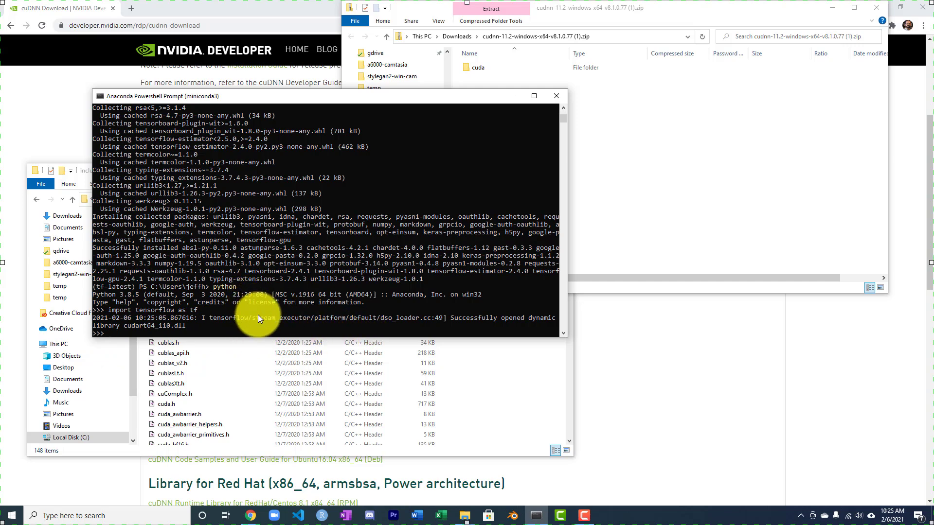
text(print(tf.__version__))
key(Return)
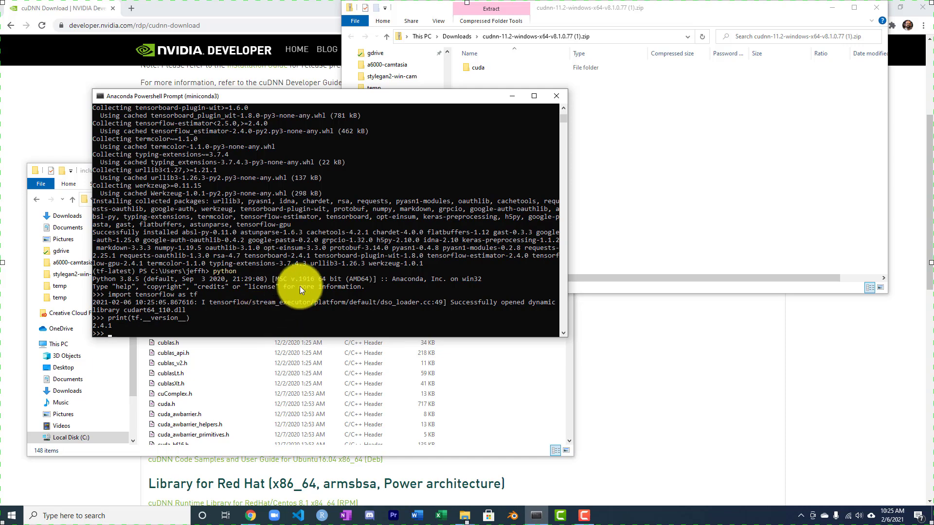
- Search for the t81_558_deep_learning GitHub repo and open install/tensorflow-install-jul-2020.ipynb
click(240, 11)
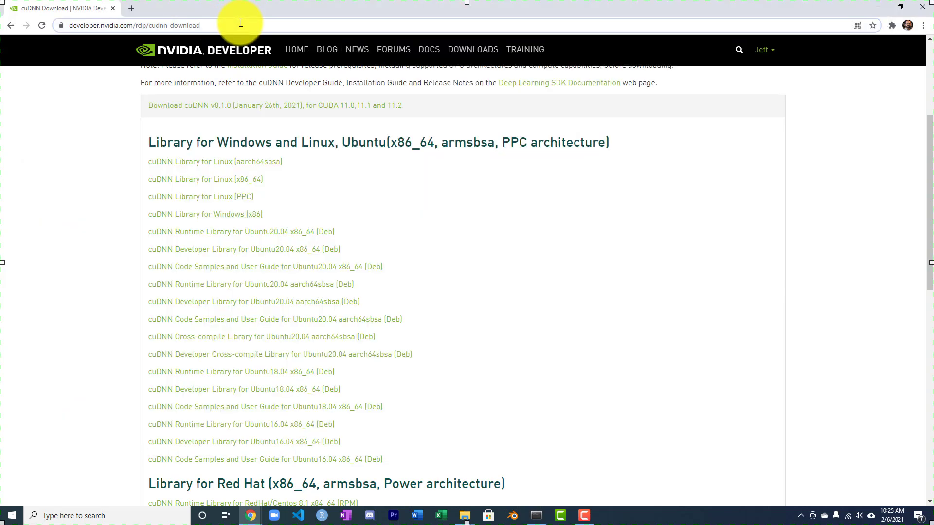
click(242, 28)
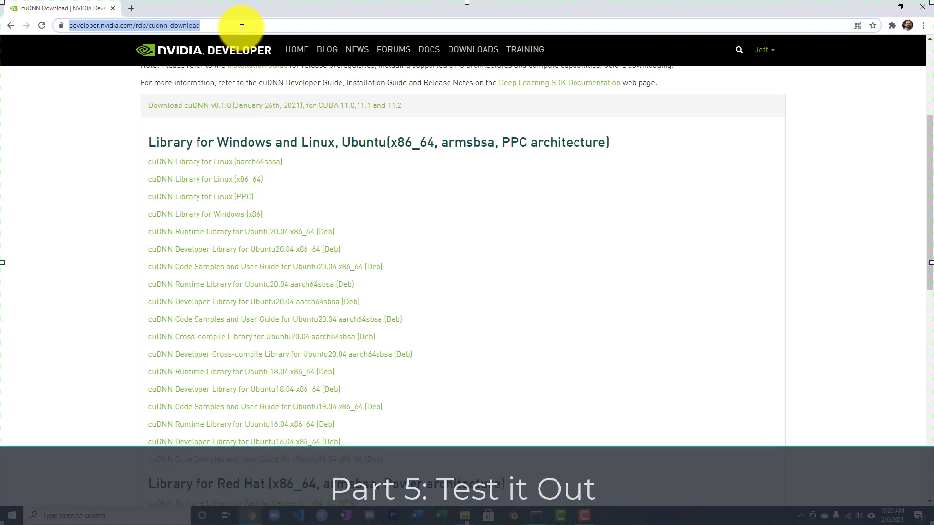
text(jeff h)
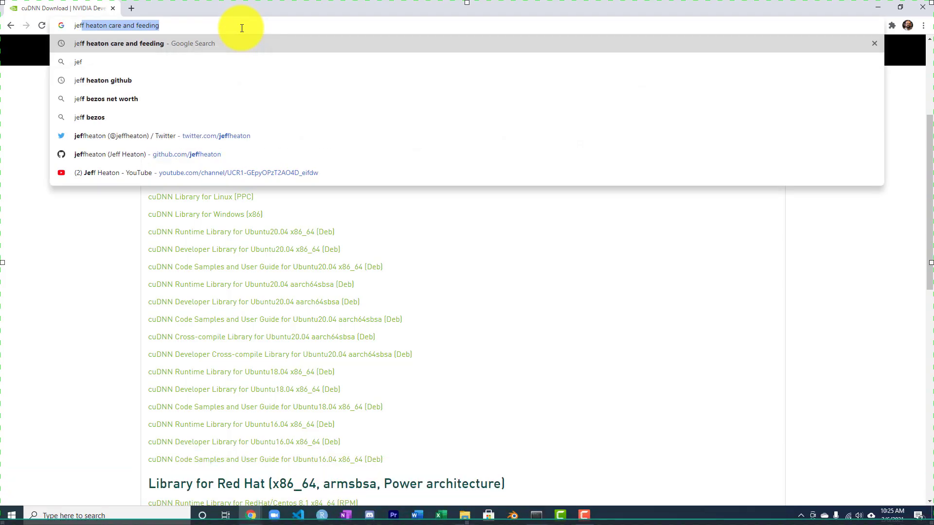
text(ea)
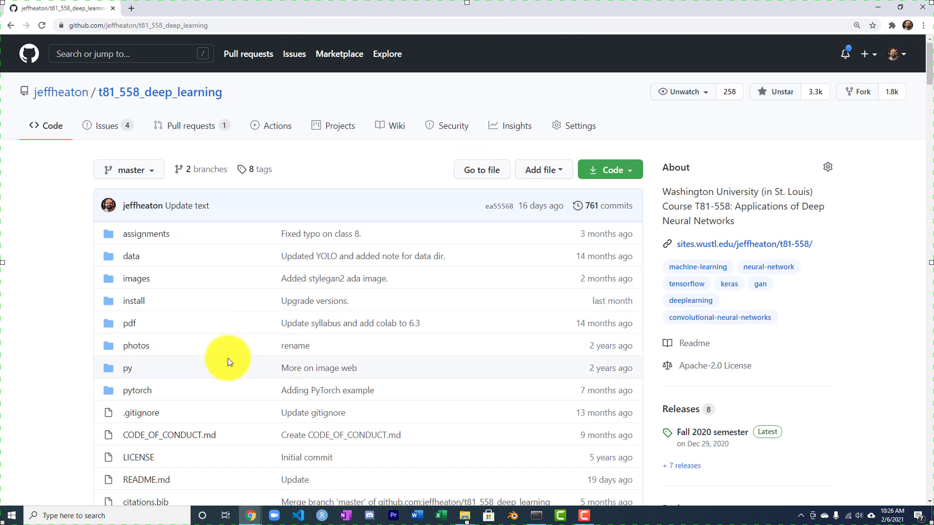
scroll(201, 373, down, 1)
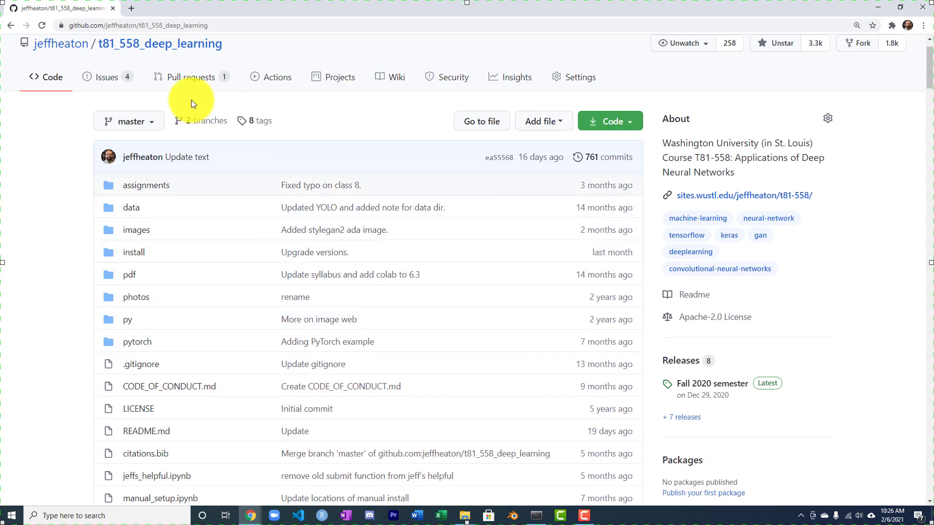
click(145, 258)
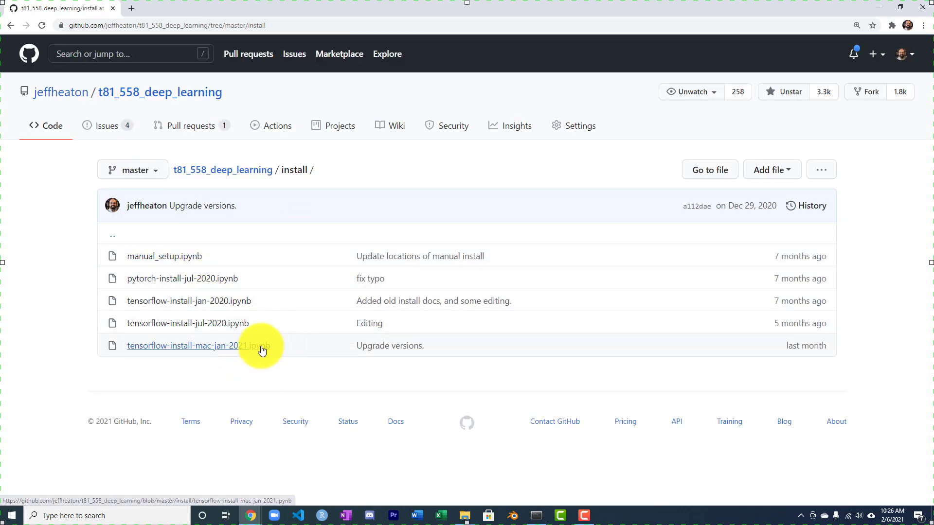
click(223, 323)
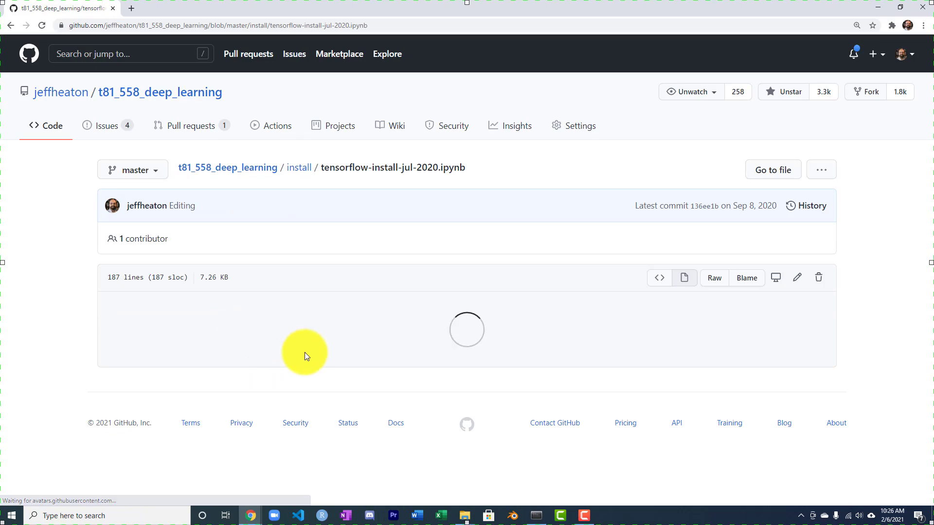
- Select the len(...)>0 GPU availability check expression in the notebook's test code
scroll(311, 360, down, 20)
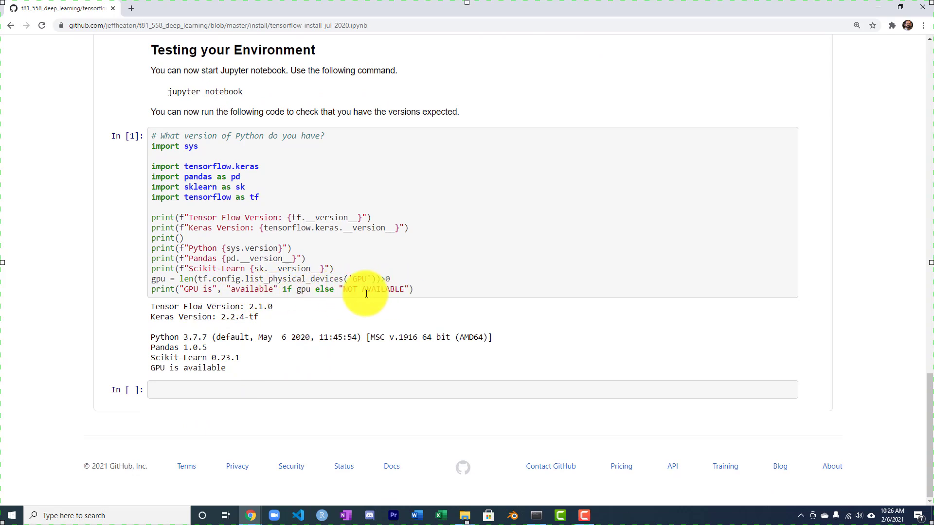
drag(181, 278, 316, 278)
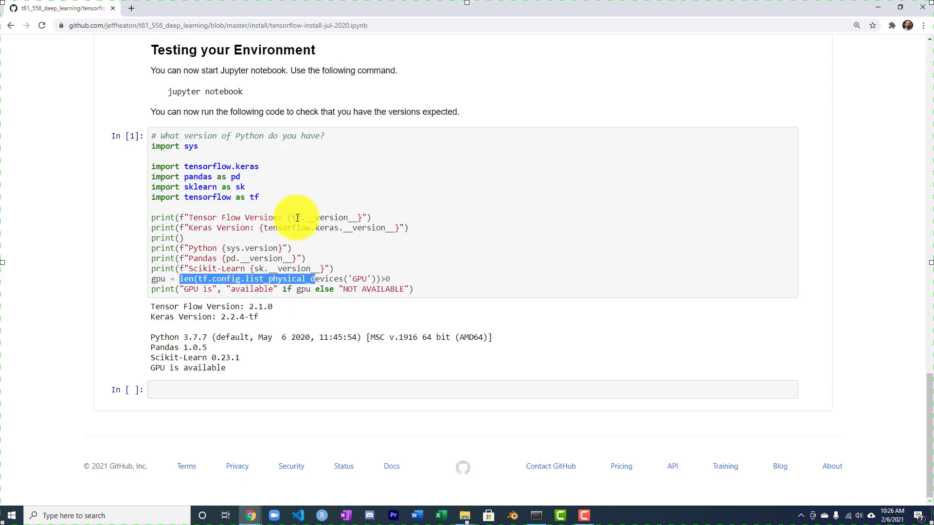
drag(395, 279, 179, 281)
key(ctrl+c)
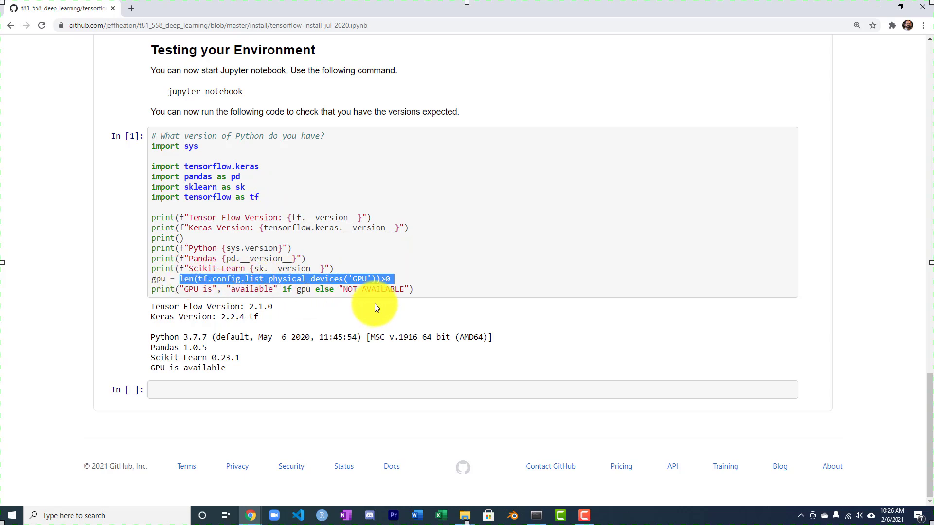
- Run len(tf.config.list_physical_devices('GPU'))>0 in Python and confirm it returns True for the RTX A6000
click(536, 516)
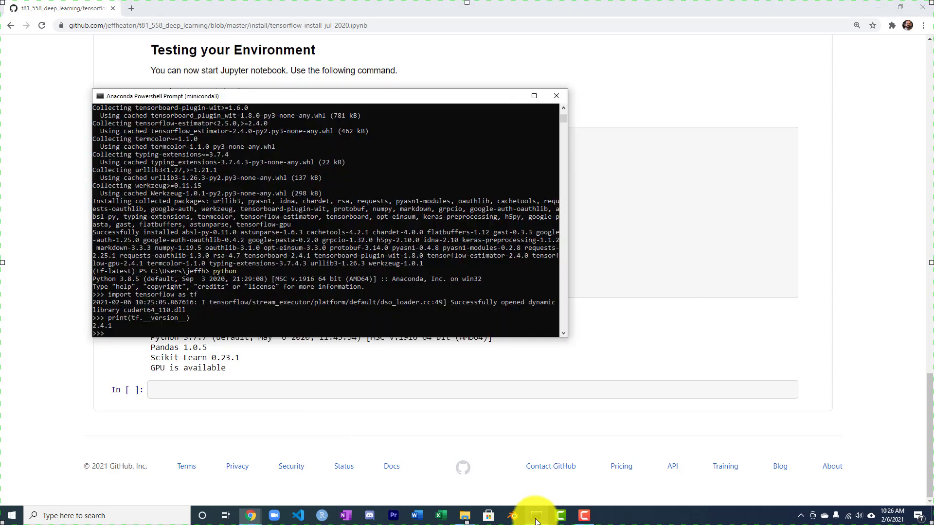
key(ctrl+v)
key(Return)
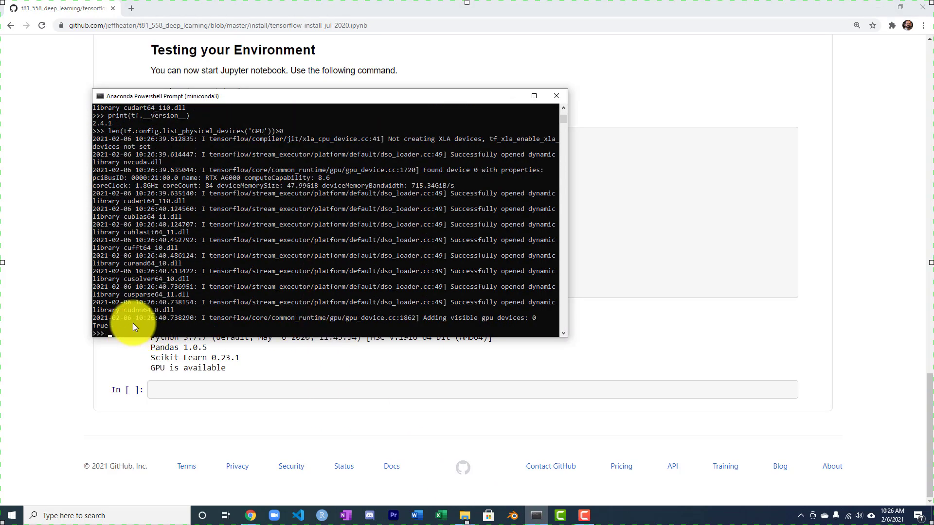
- Leave the console's selection mode and start typing quit() to exit Python
click(109, 326)
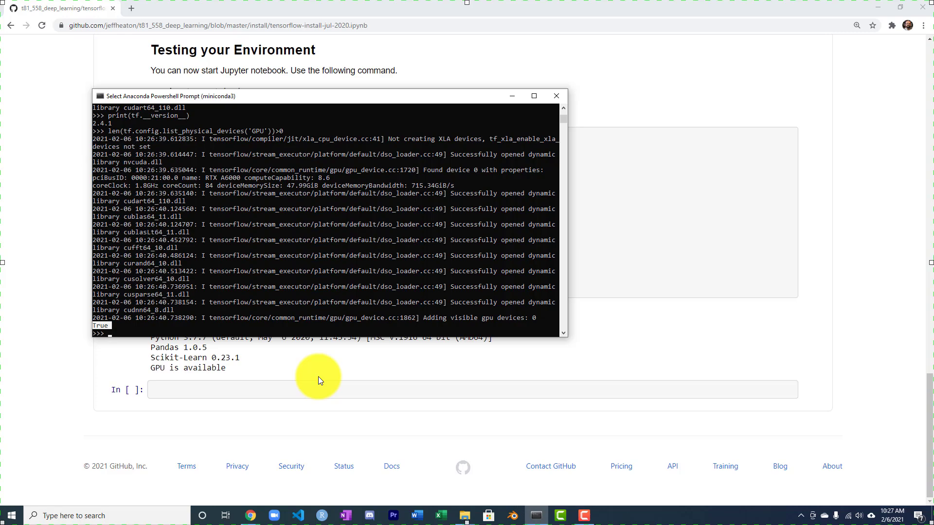
key(Escape)
text(quit*()
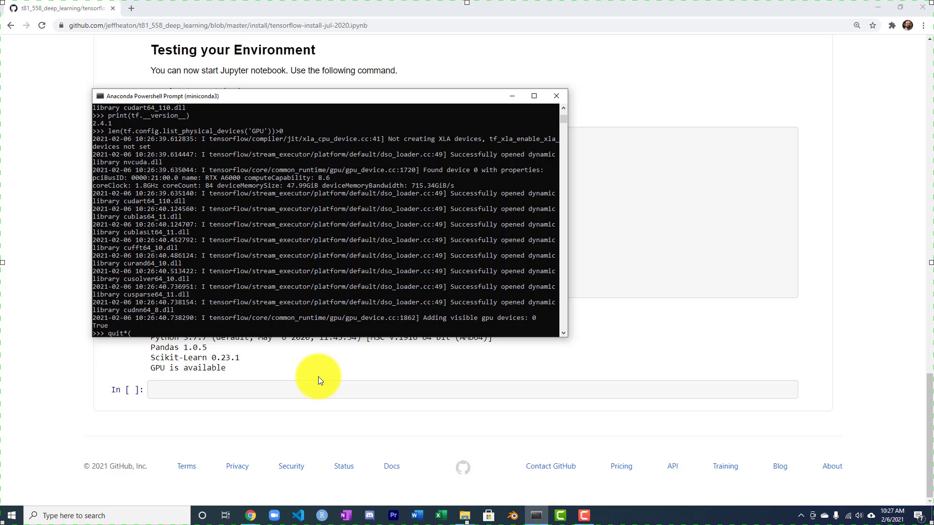